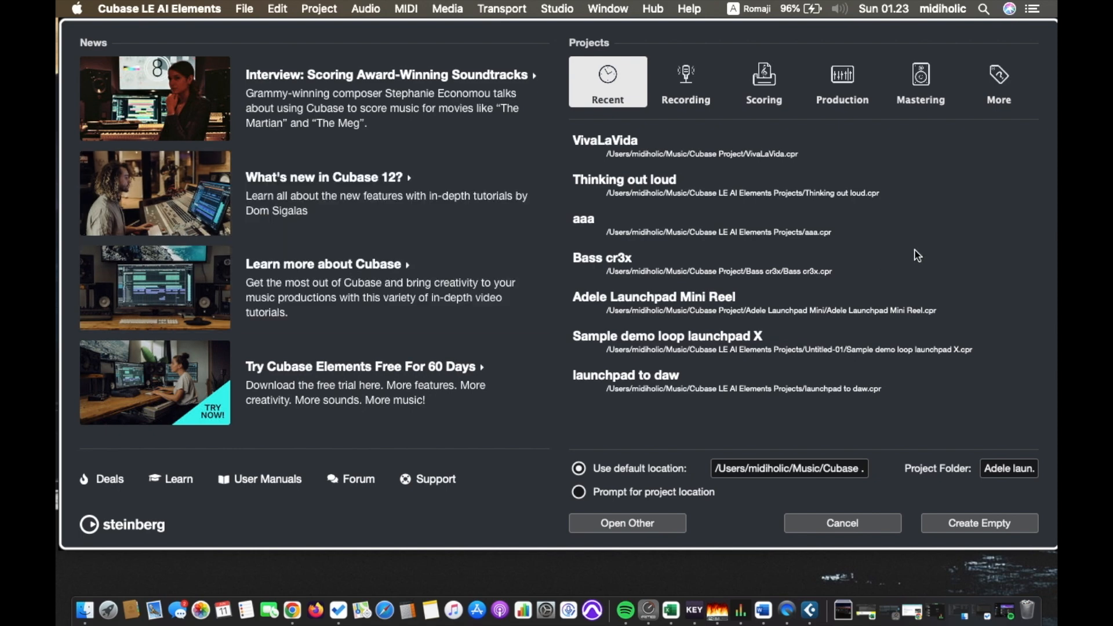
Open the recent project VivaLaVida.
left_click(799, 170)
left_click(793, 147)
left_click(951, 523)
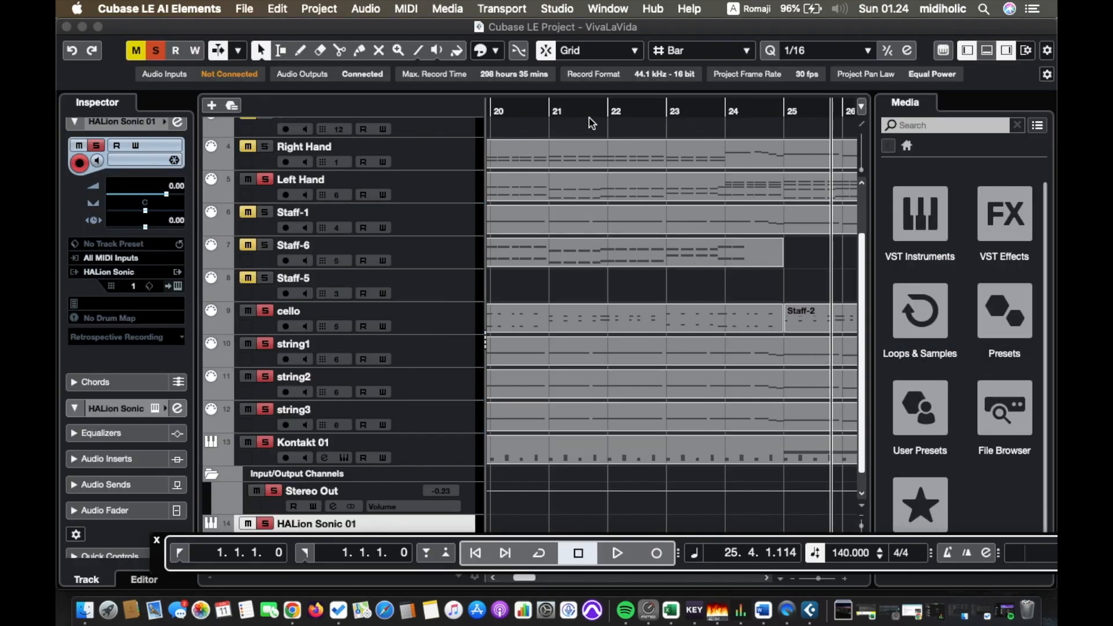
left_click(667, 34)
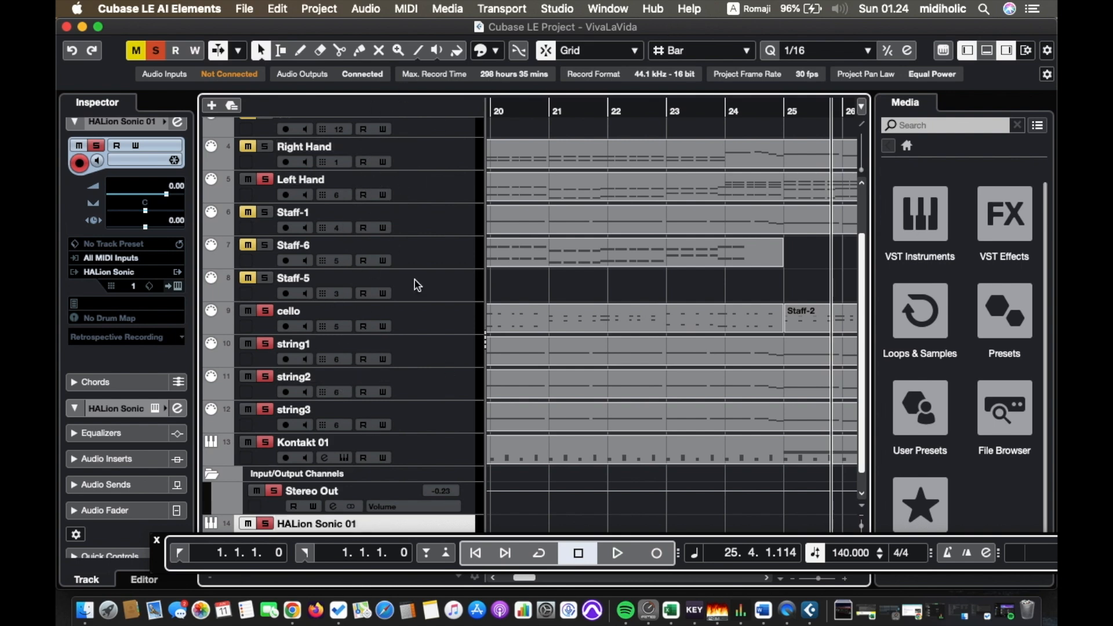
Examine the Kontakt 01 and HALion Sonic 01 instrument tracks in the track list.
scroll(424, 335, "down", 1)
scroll(427, 334, "up", 3)
scroll(427, 332, "down", 3)
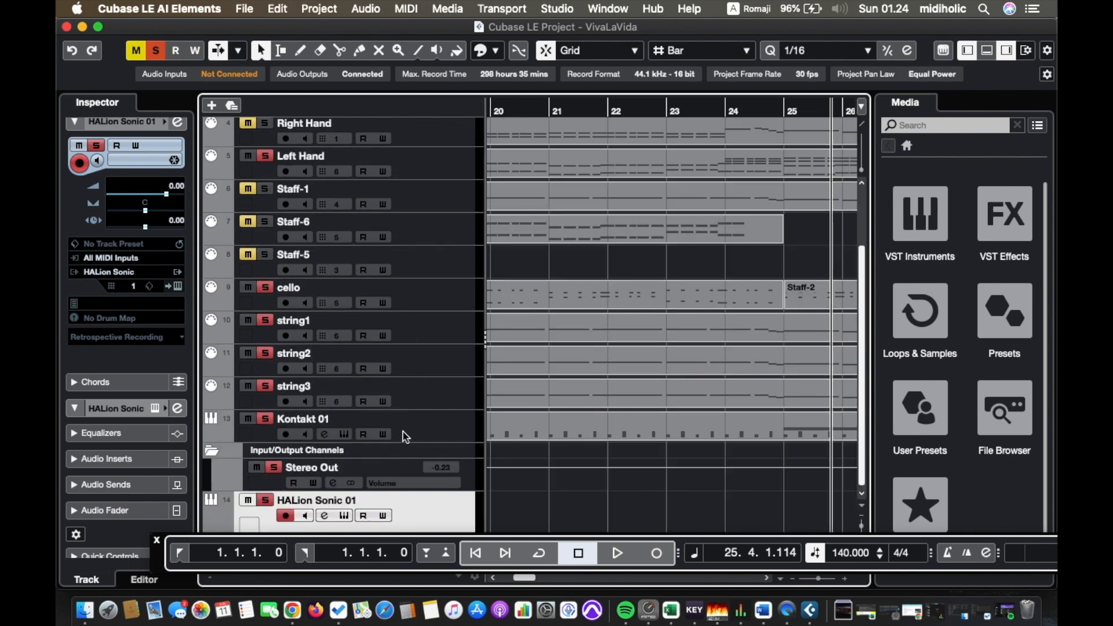
left_click(445, 427)
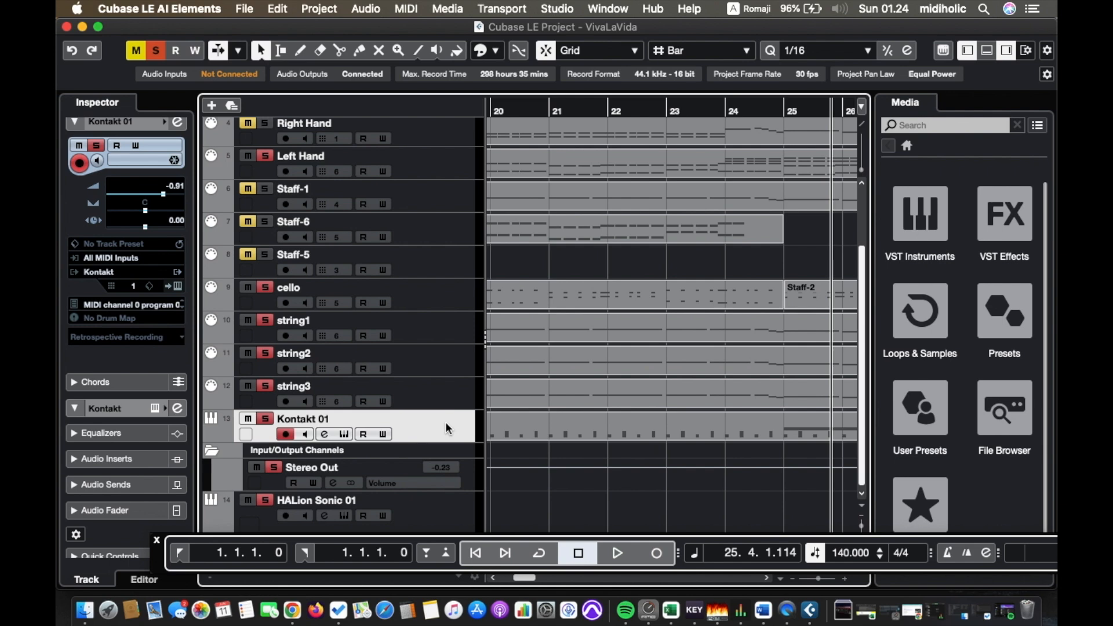
left_click(424, 503)
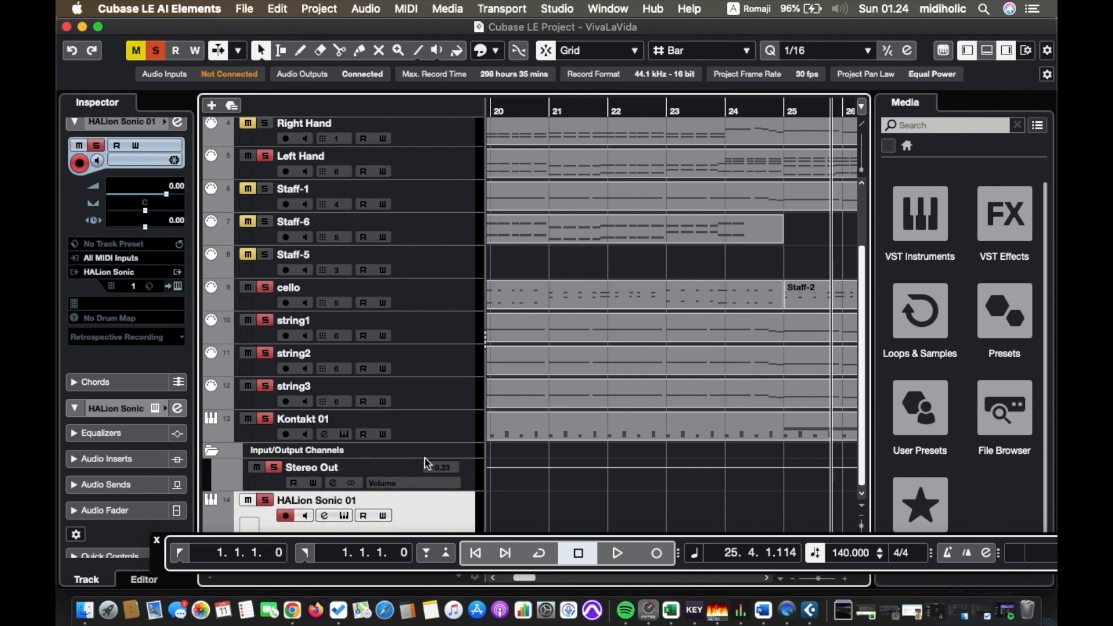
left_click(436, 436)
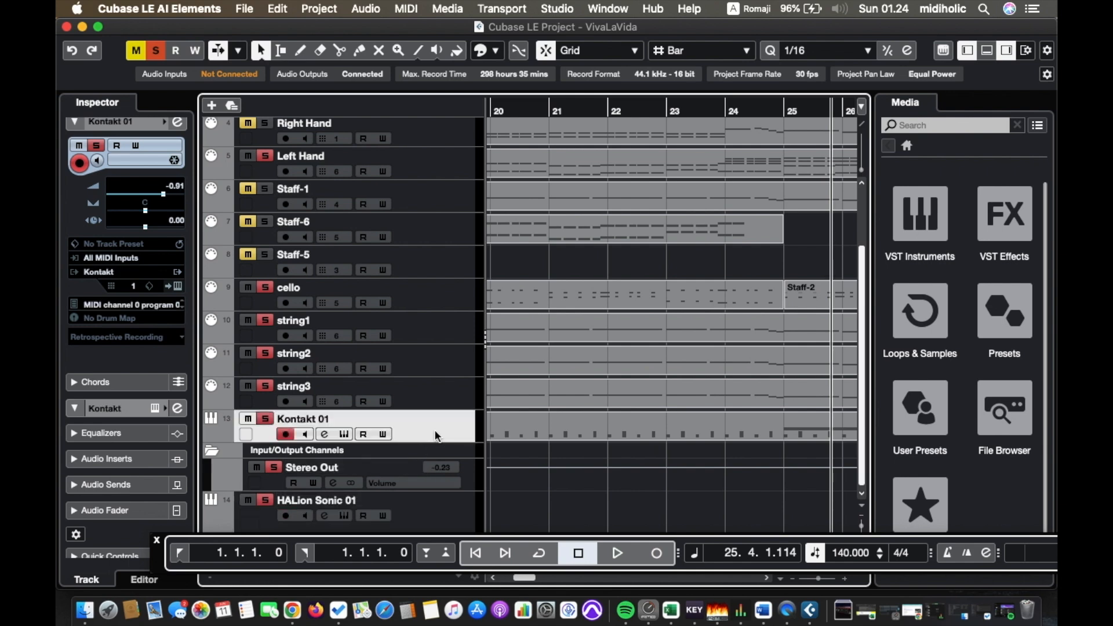
left_click(446, 507)
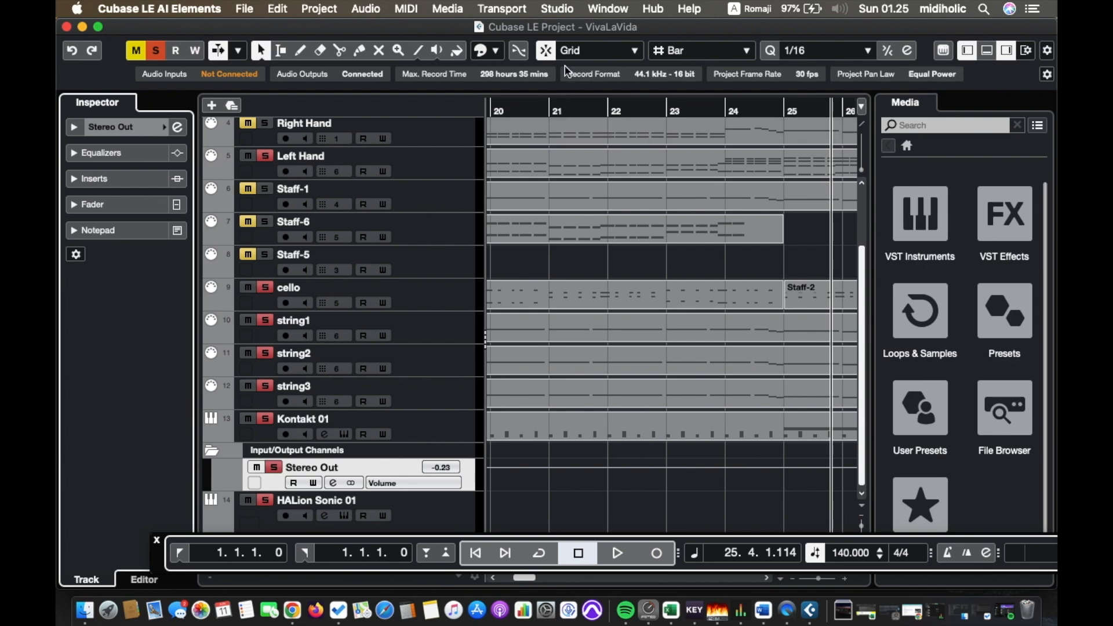
Add two mono output buses in the project's audio connections.
left_click(565, 10)
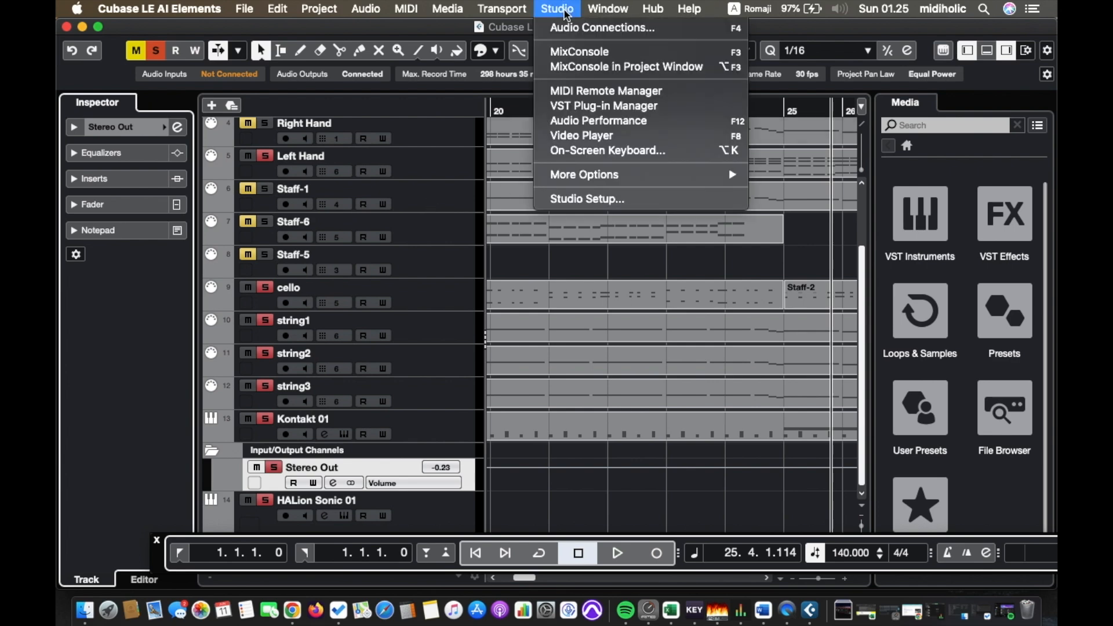
left_click(578, 29)
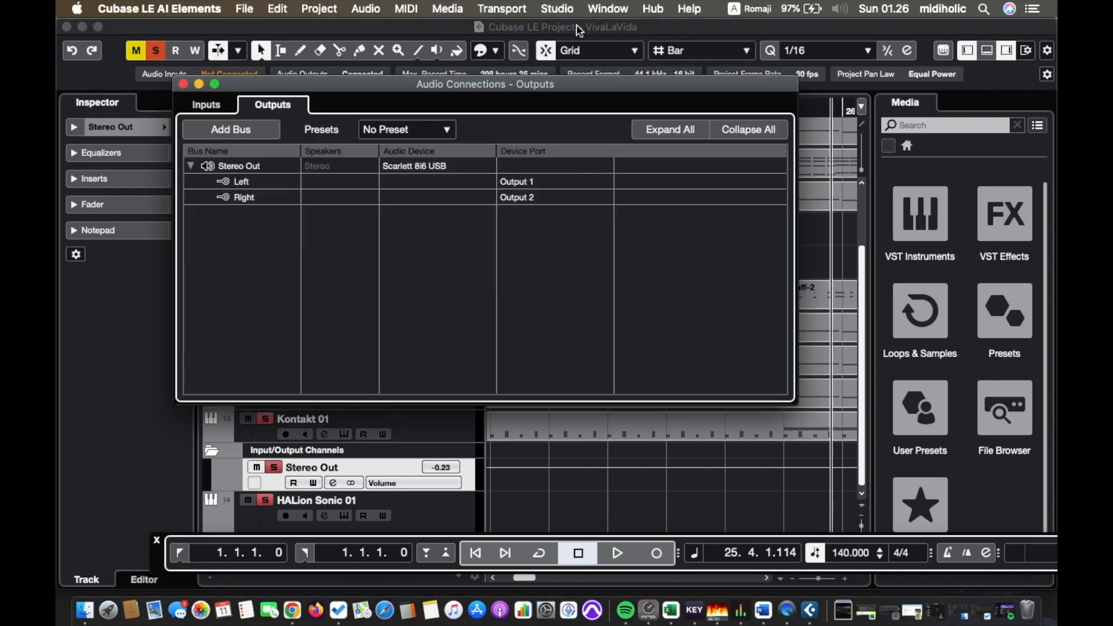
left_click(265, 137)
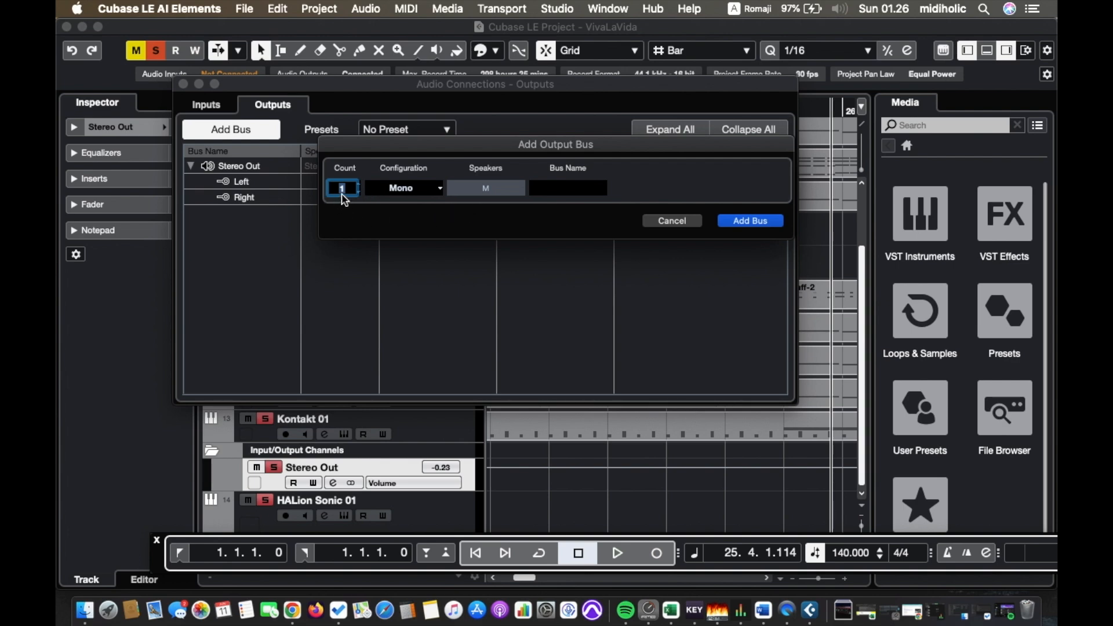
key("F2")
type("2")
left_click(760, 226)
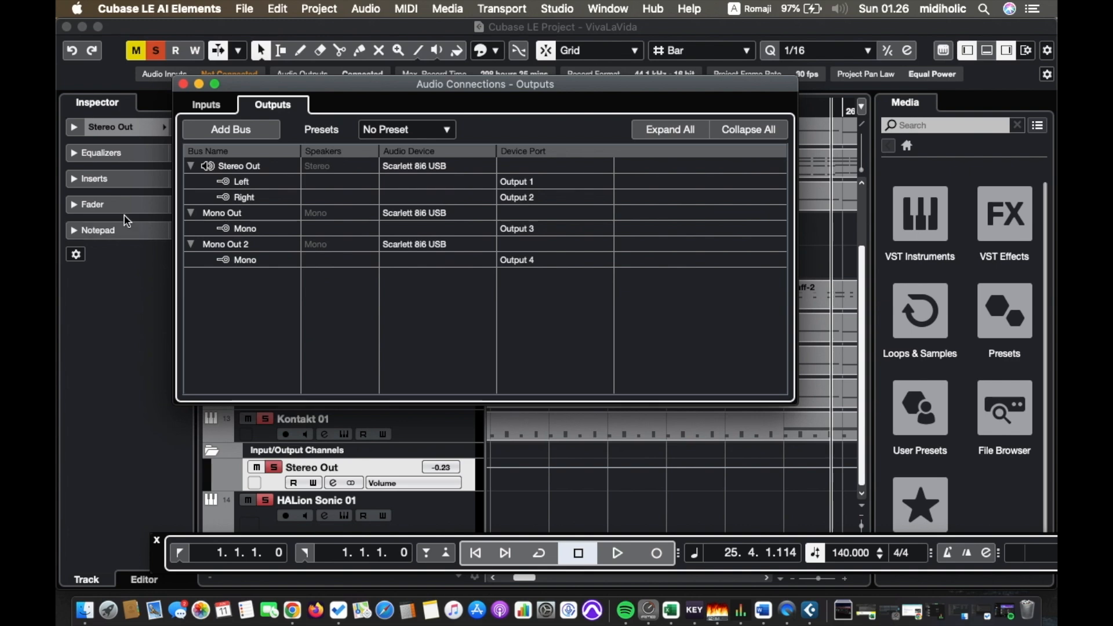
Rename the first mono output bus Drum Monitor and the second one String Monitor.
double_click(237, 213)
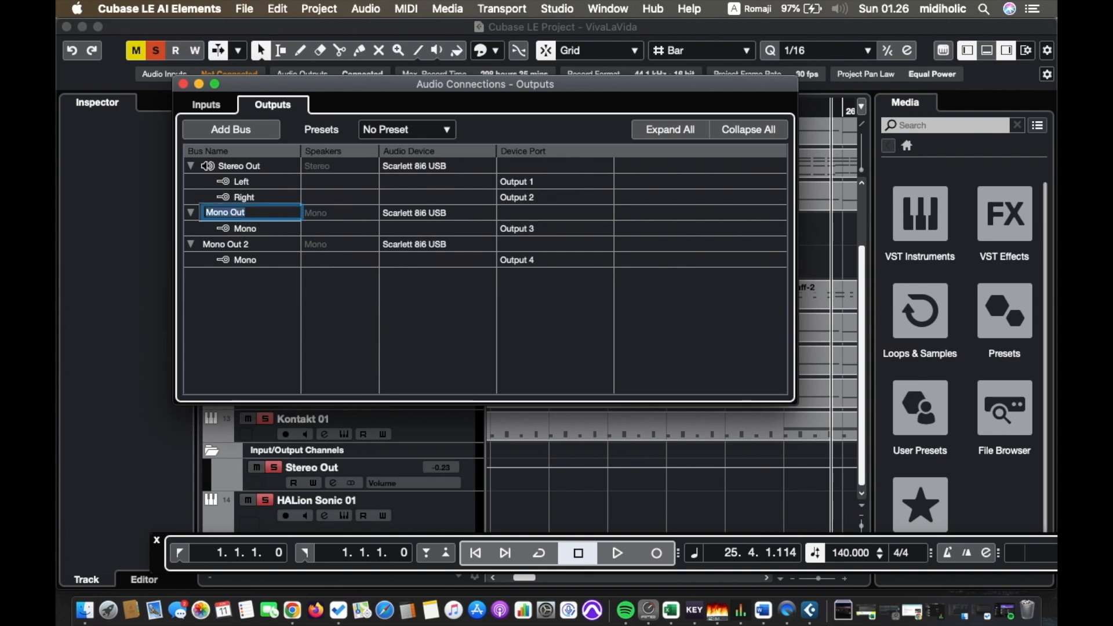
type("Drum")
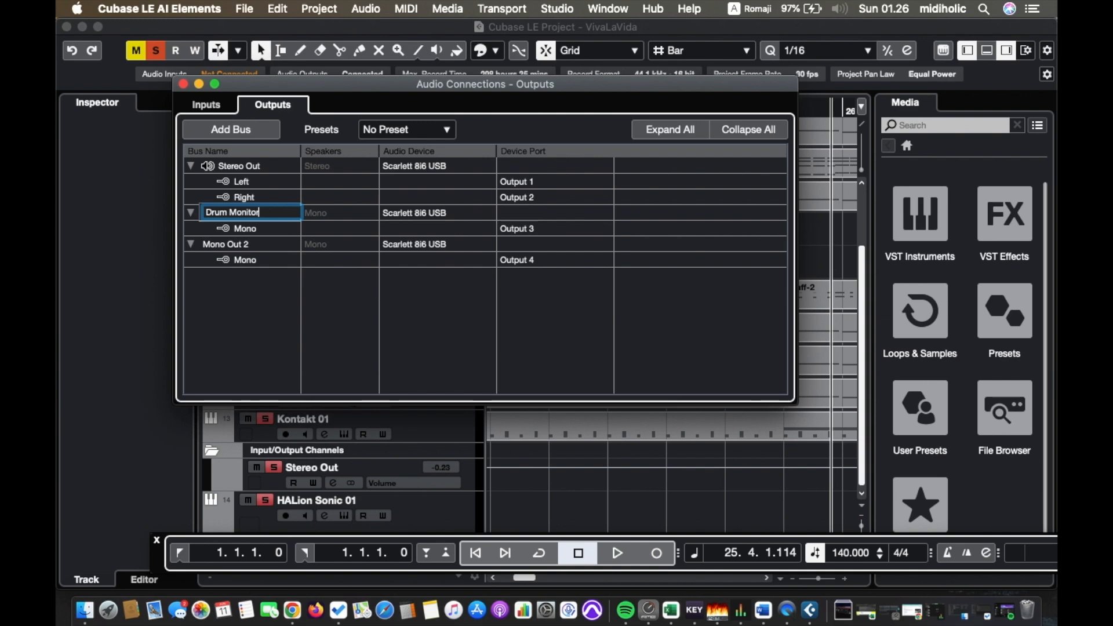
left_click(233, 319)
double_click(244, 244)
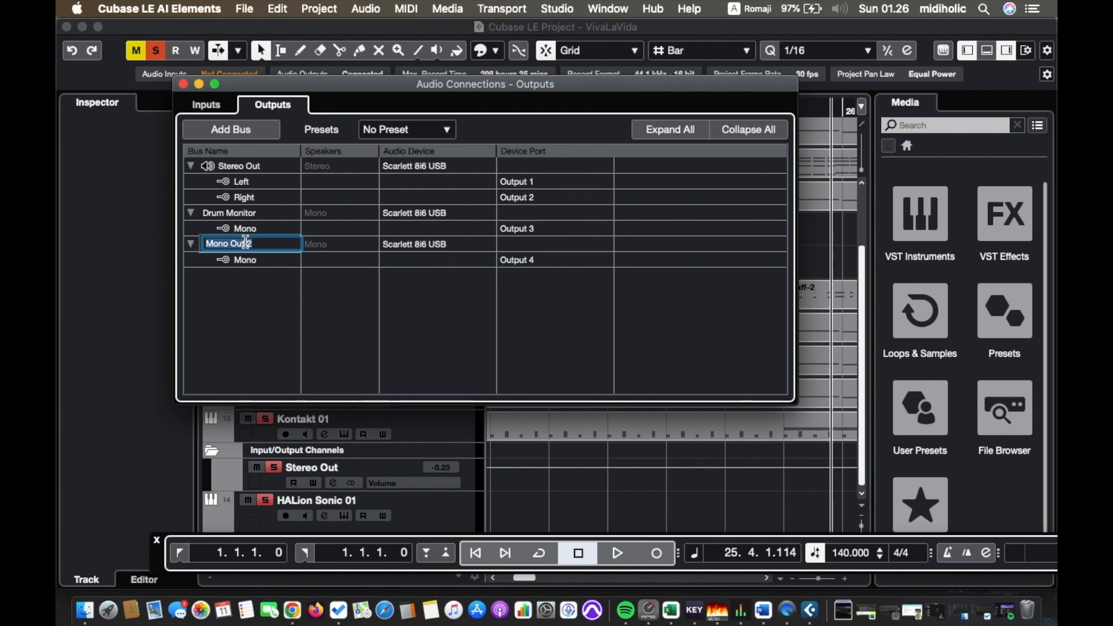
type("String Monitor")
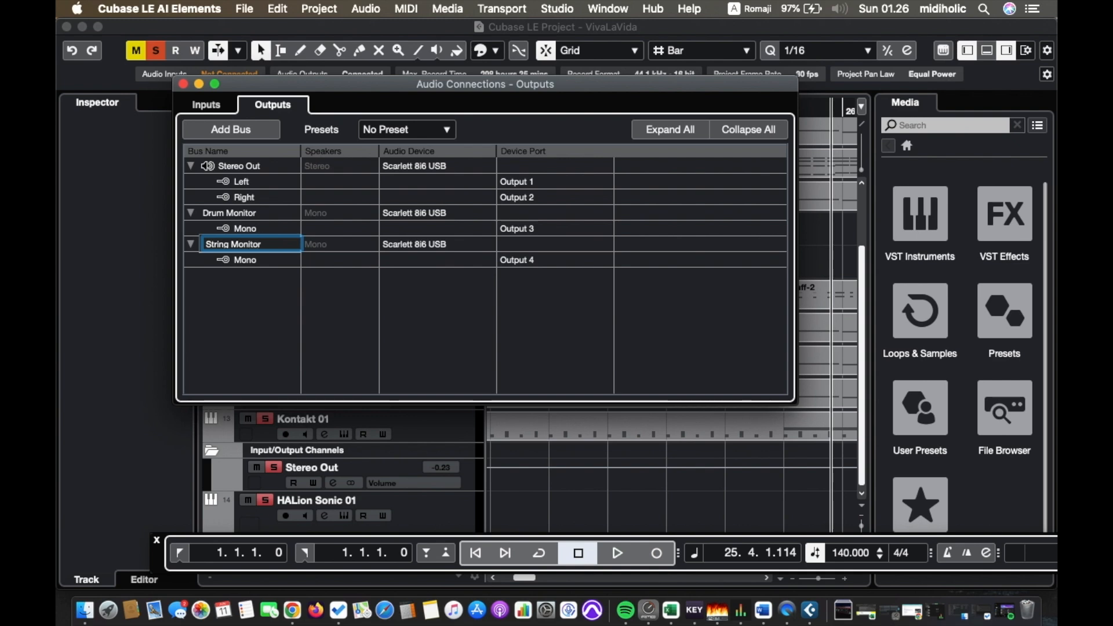
left_click(242, 317)
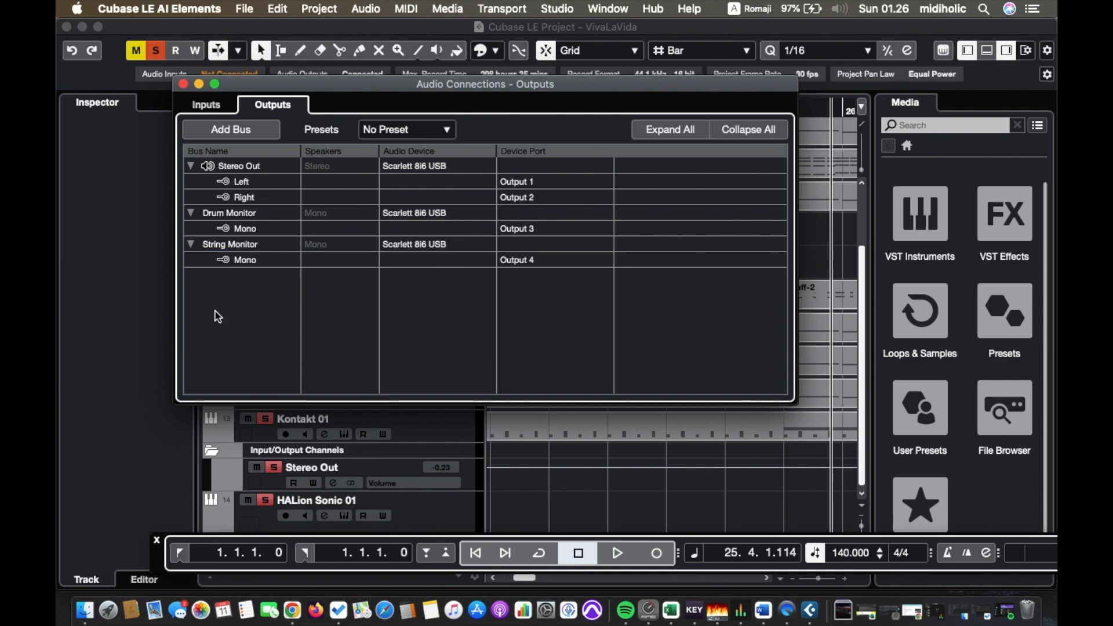
Check the device port assignments available for the Stereo Out bus, and close the audio connections.
left_click(268, 171)
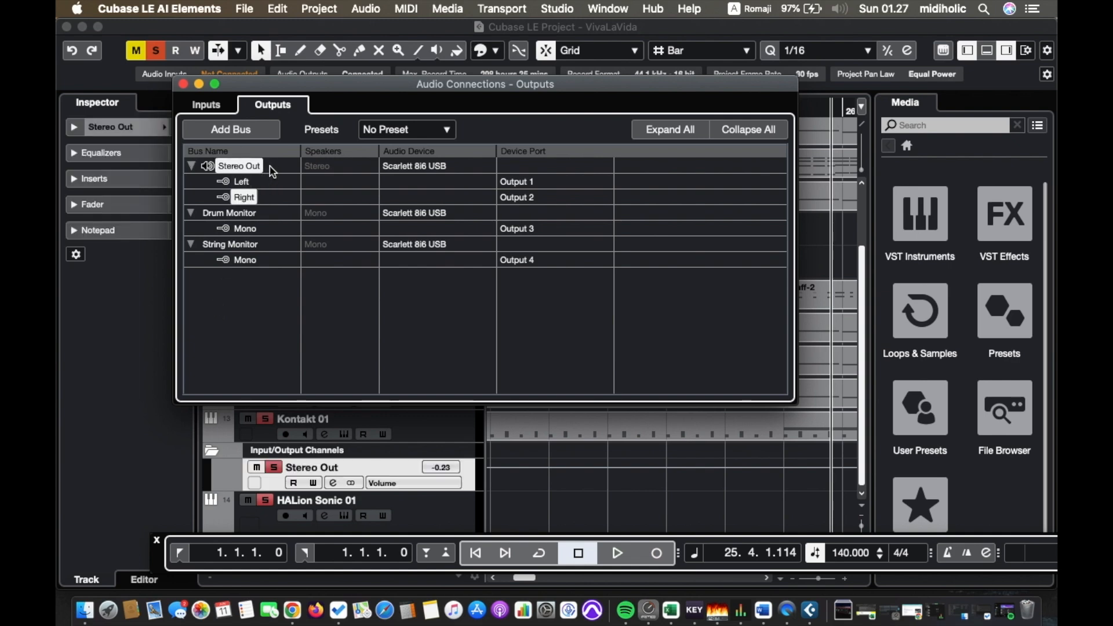
left_click(529, 183)
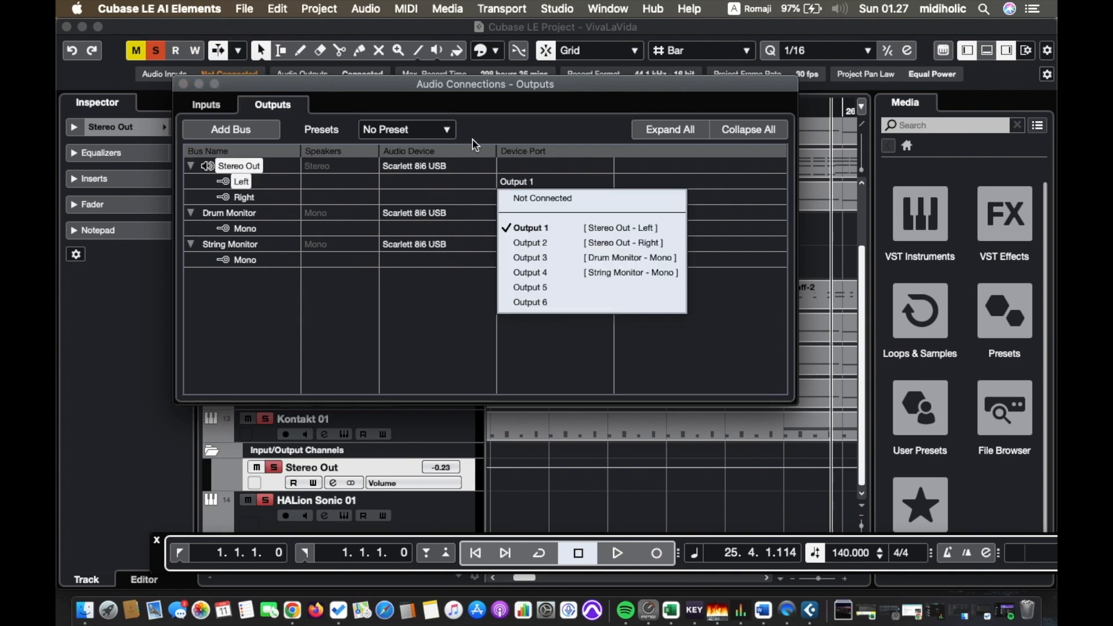
left_click(491, 113)
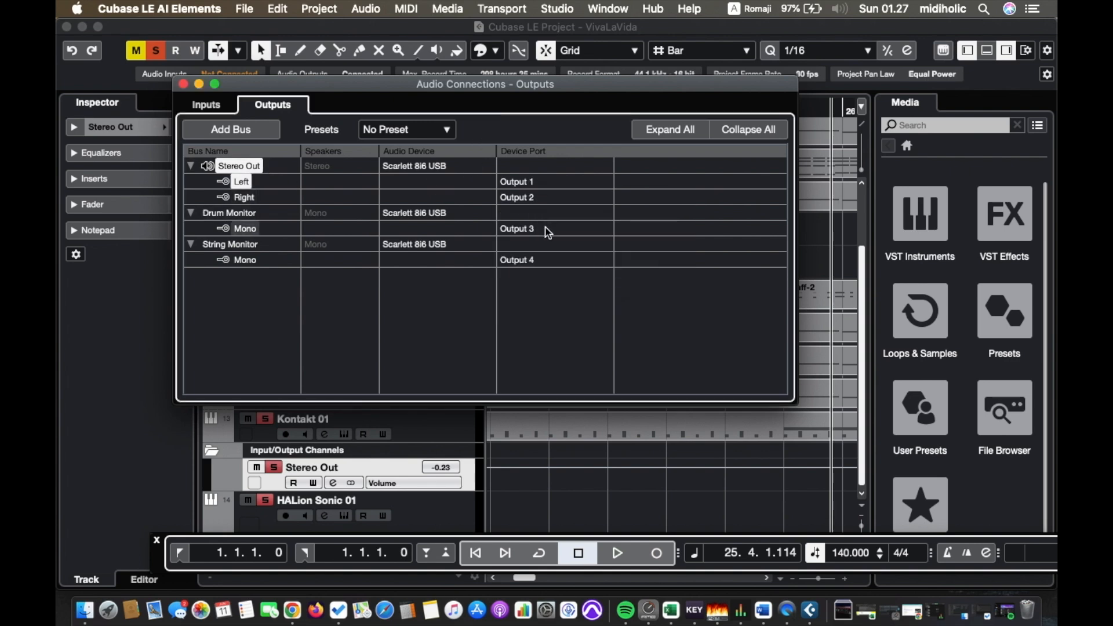
left_click(182, 84)
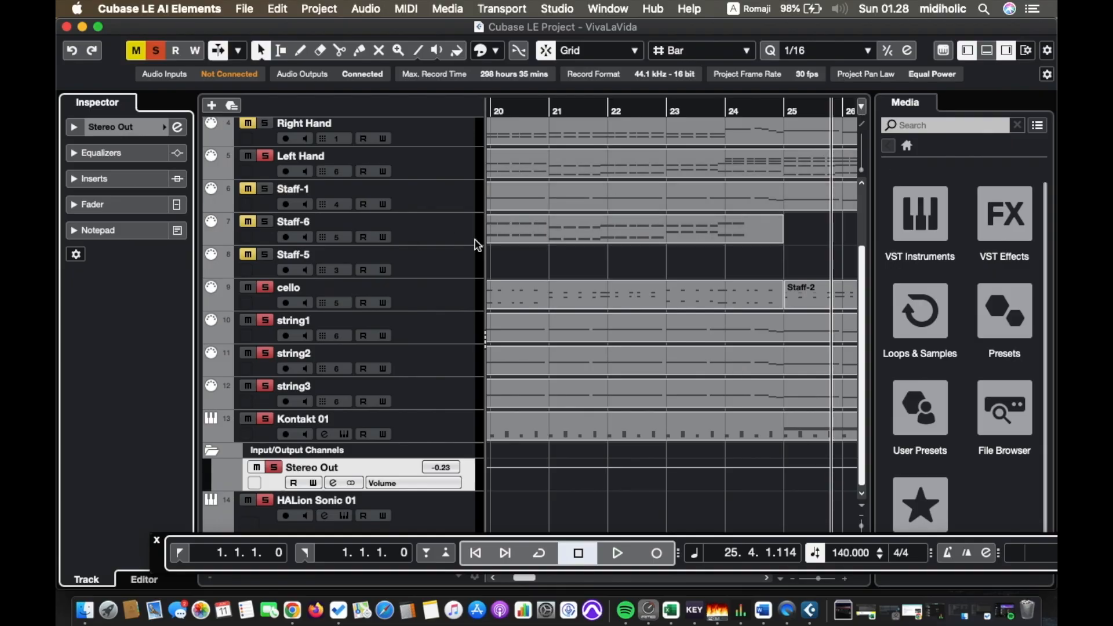
Route the metronome's audio click to the Drum Monitor output and confirm the metronome setup.
left_click(496, 12)
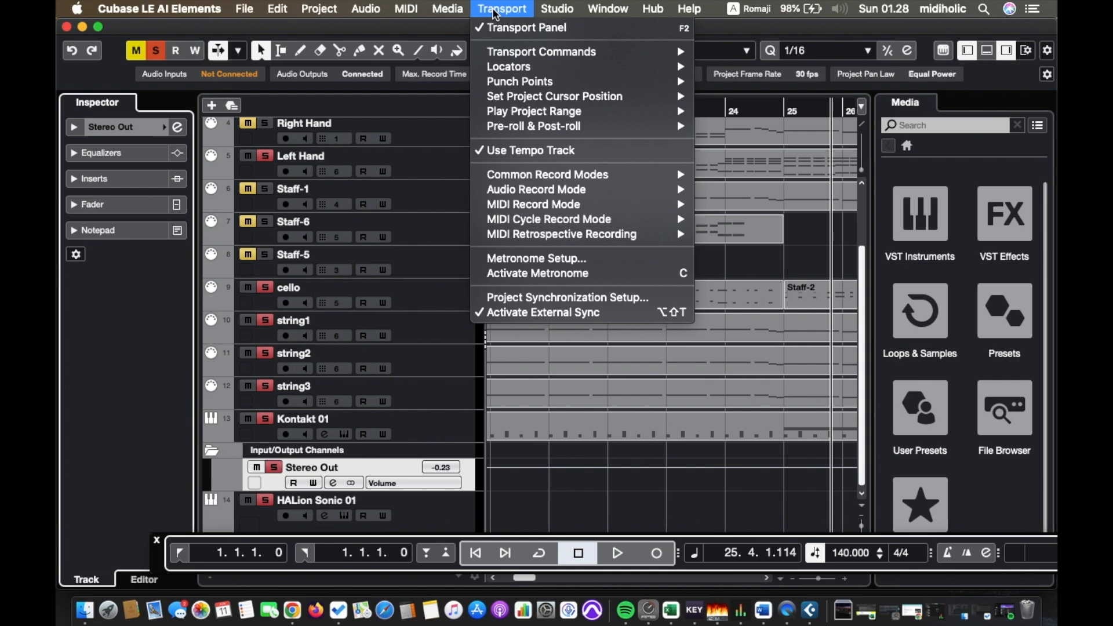
left_click(570, 261)
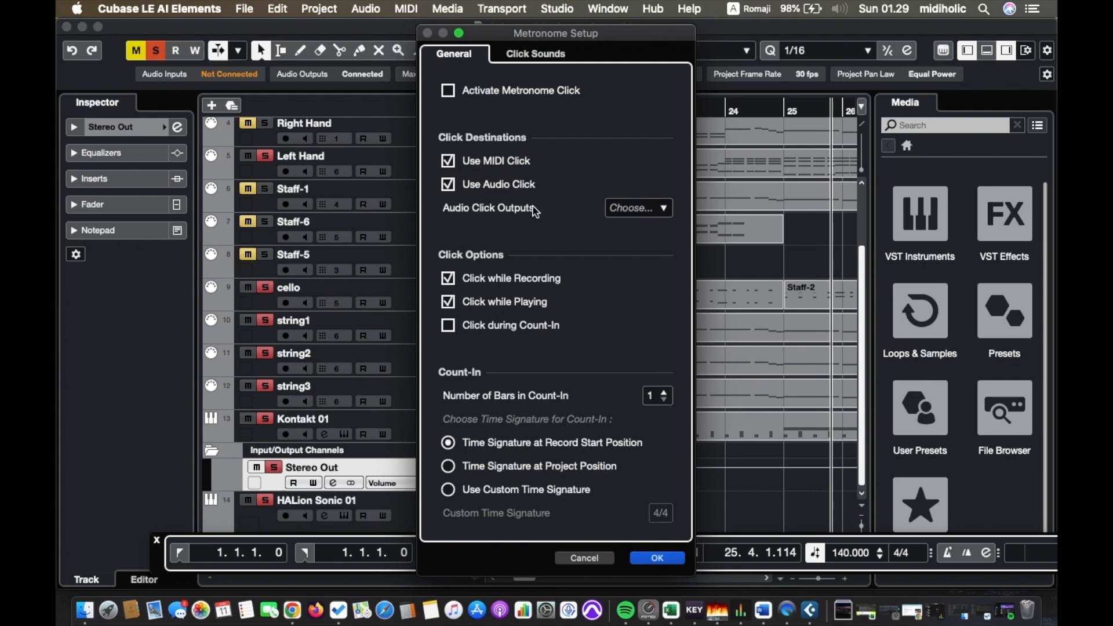
left_click(635, 208)
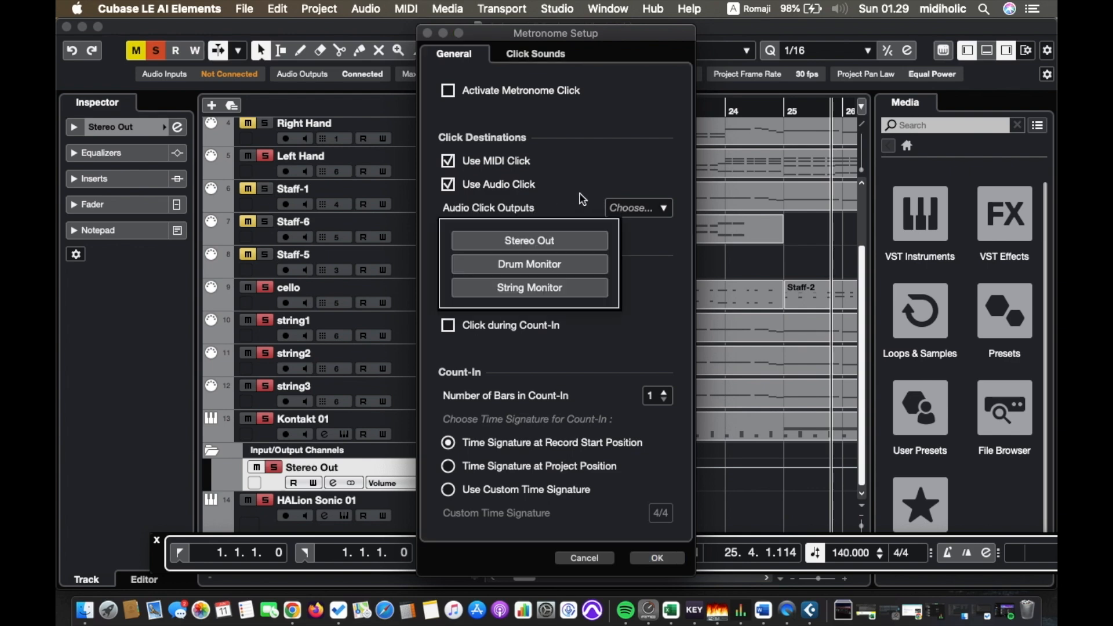
left_click(573, 264)
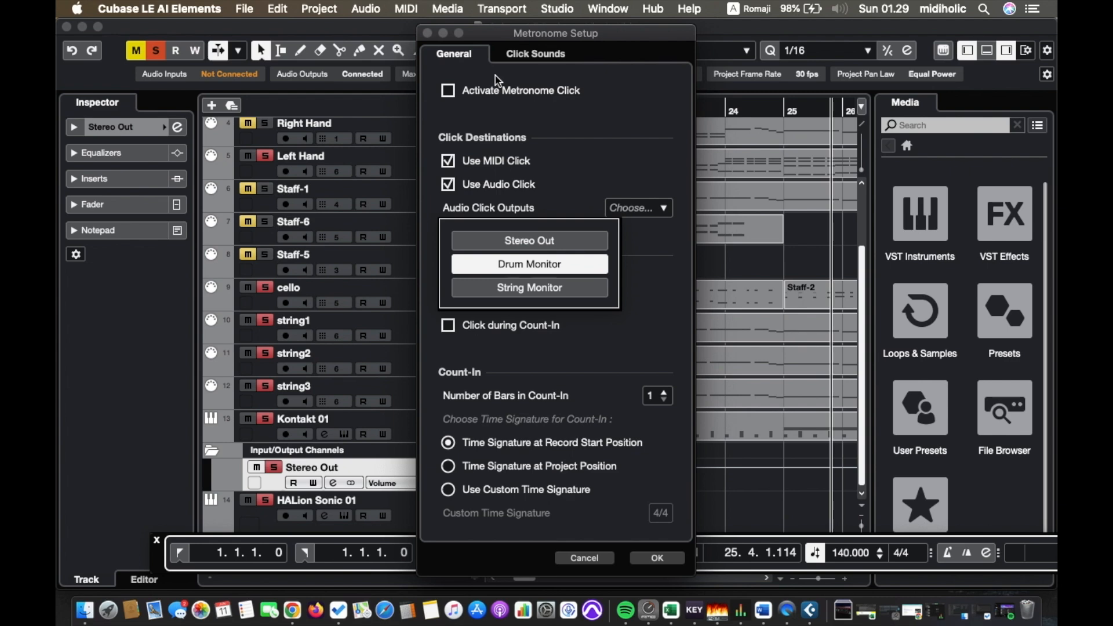
left_click(671, 560)
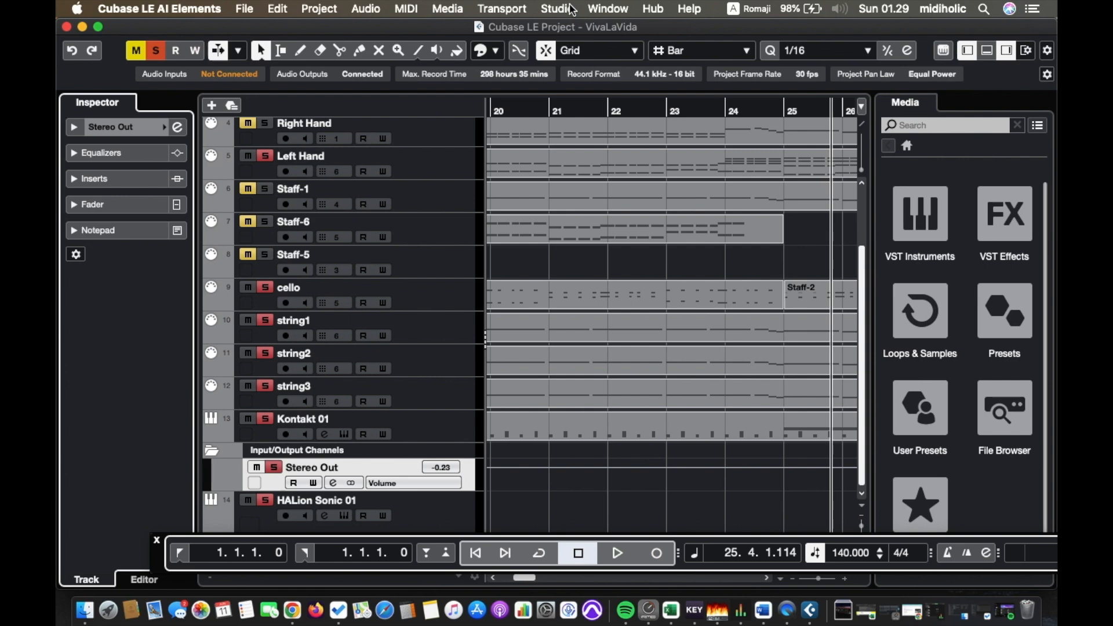
Look through the MIDI tracks, inspecting the settings of Left Hand and Vocal.
left_click(449, 160)
scroll(448, 156, "up", 3)
scroll(435, 162, "down", 3)
scroll(429, 166, "up", 3)
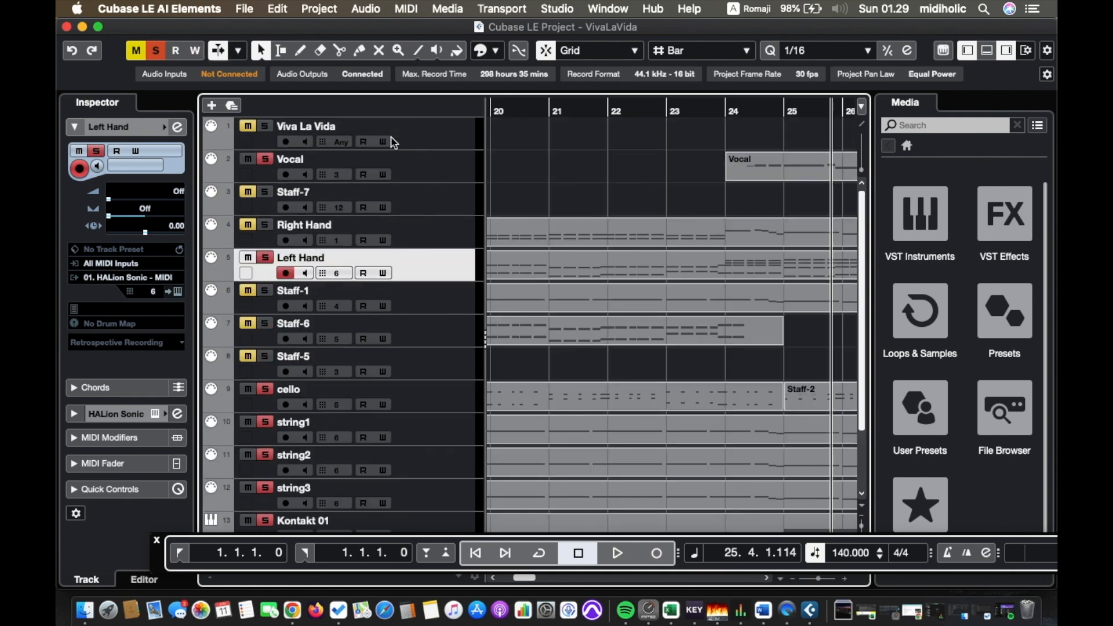
left_click(409, 165)
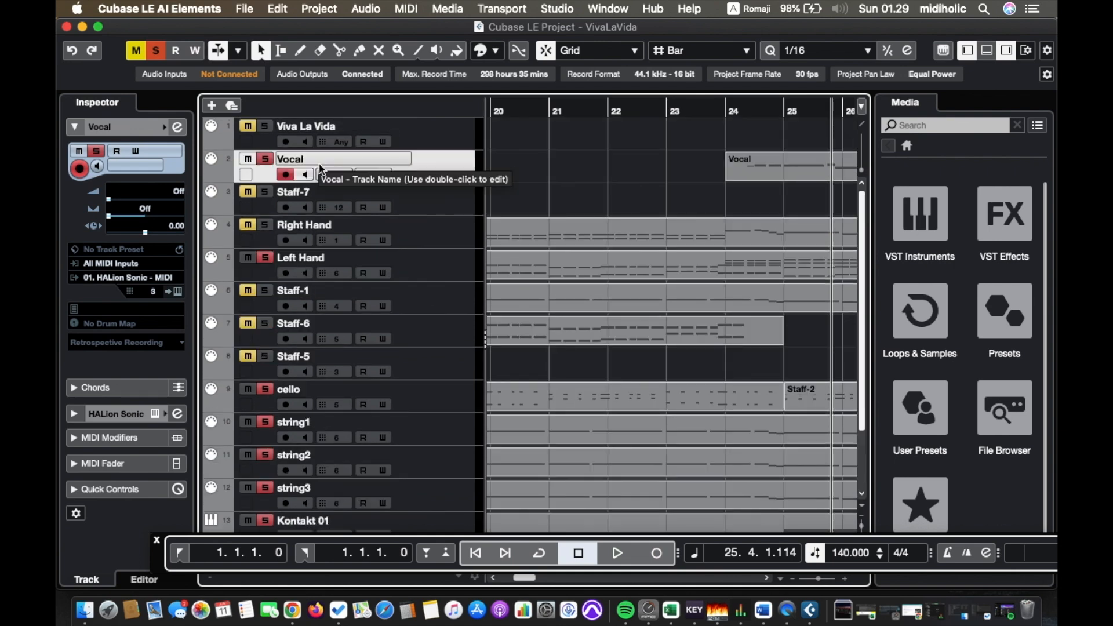
scroll(319, 168, "down", 3)
Open the HALion Sonic 01 track's instrument and set the outputs of Voice Oohs to Out 3 and Cello Duo to Out 5.
left_click(432, 504)
scroll(392, 380, "up", 3)
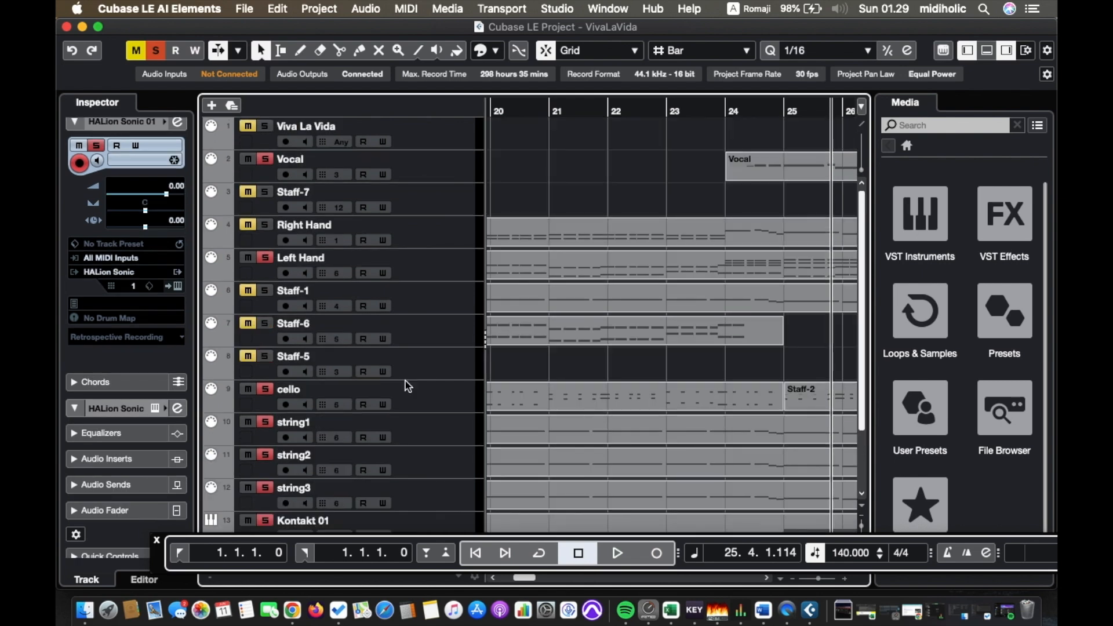
scroll(405, 374, "down", 3)
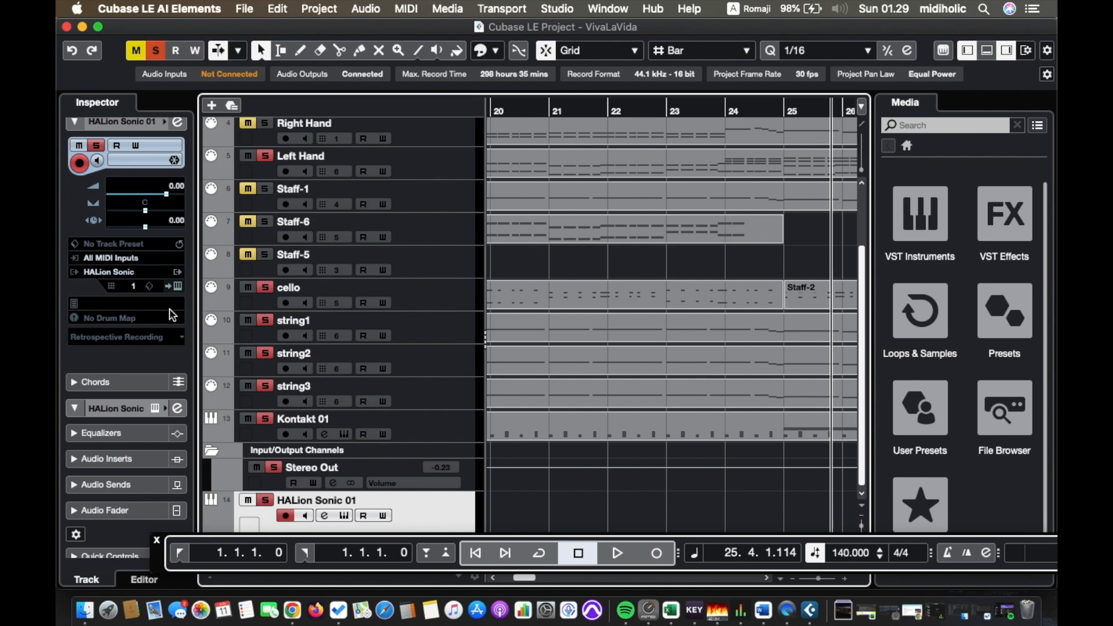
left_click(177, 287)
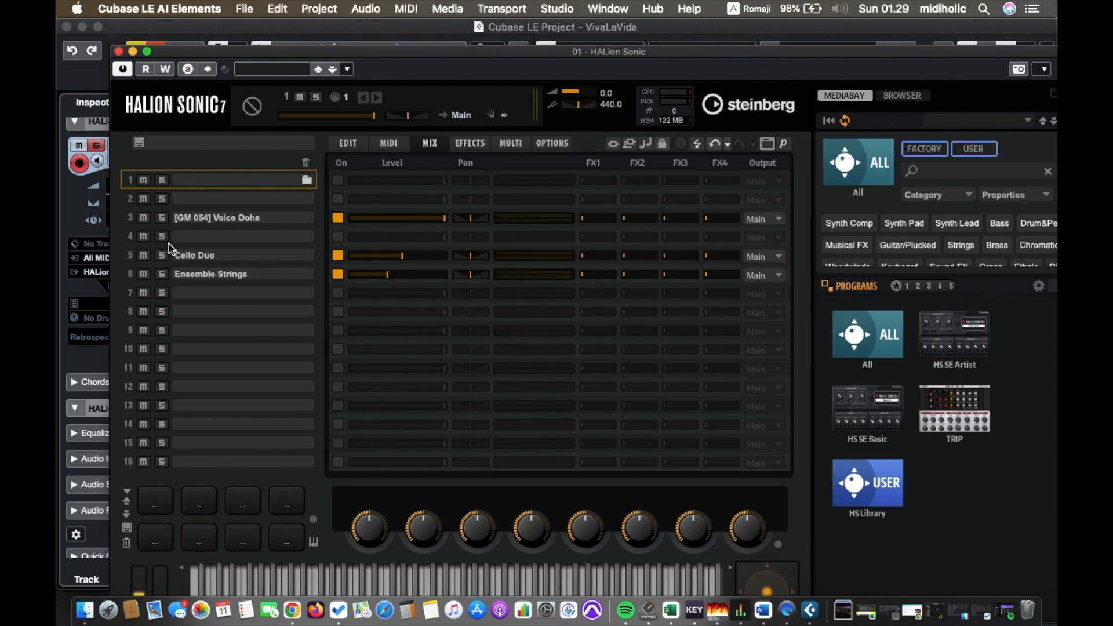
left_click(243, 221)
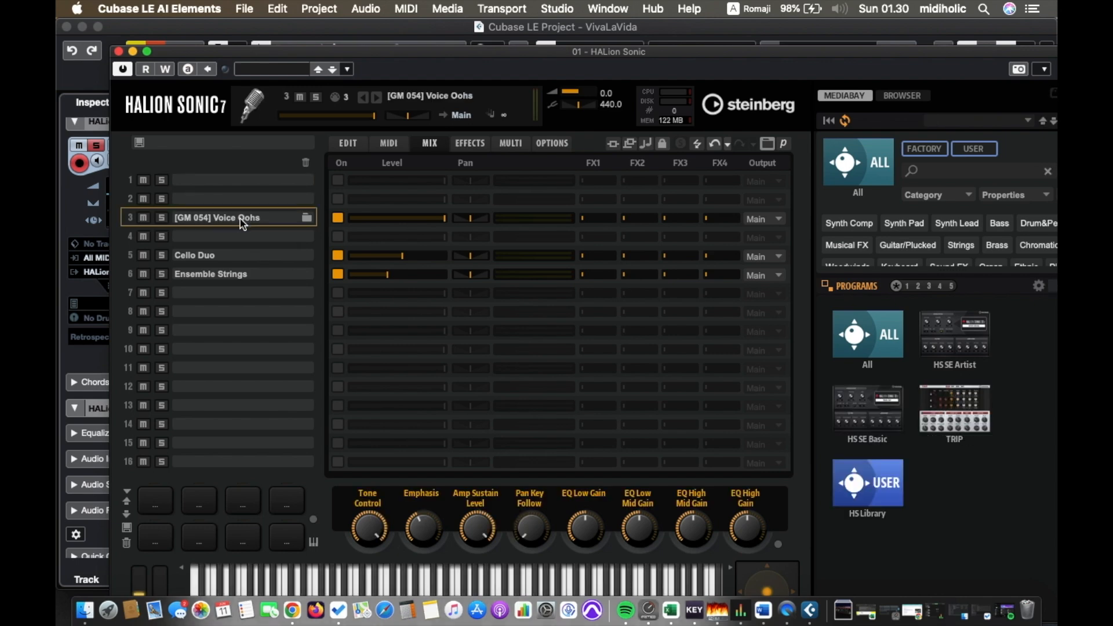
left_click(760, 219)
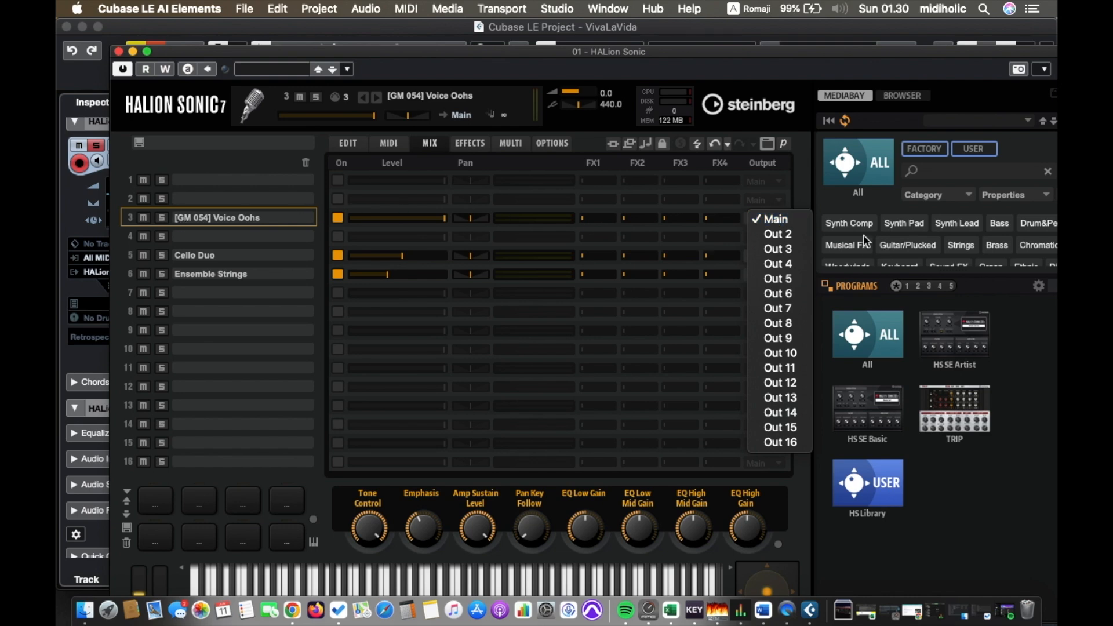
left_click(797, 251)
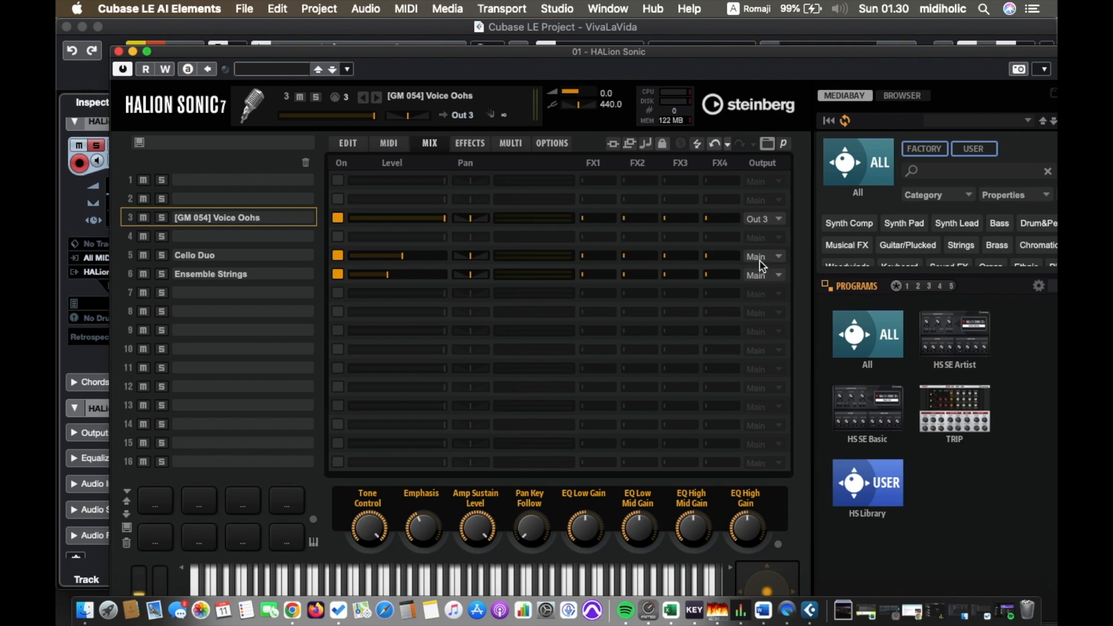
left_click(780, 256)
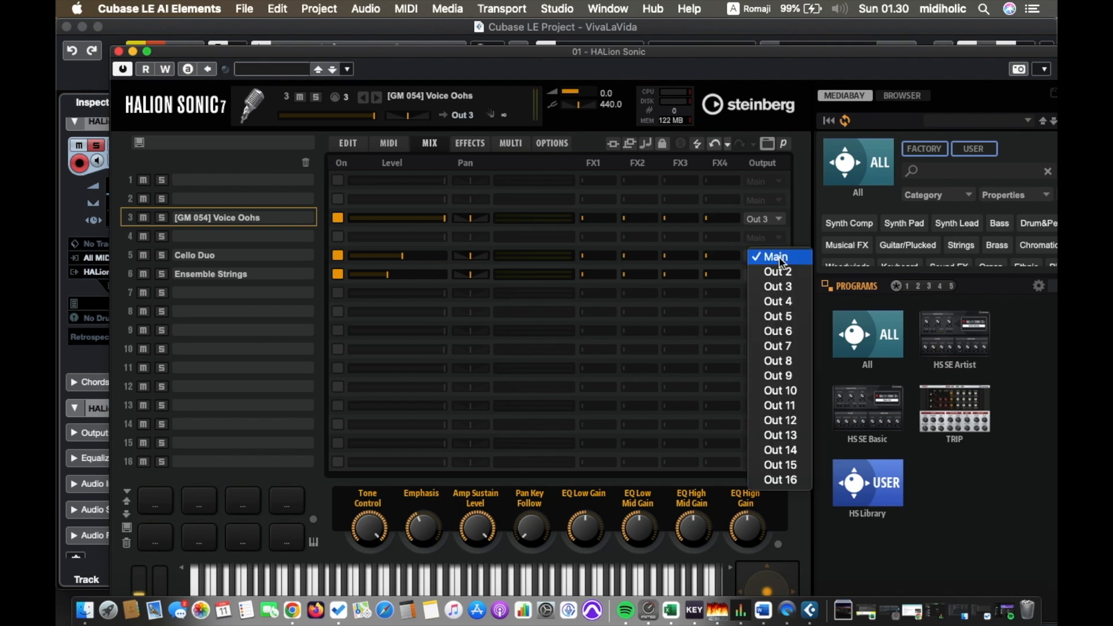
left_click(792, 316)
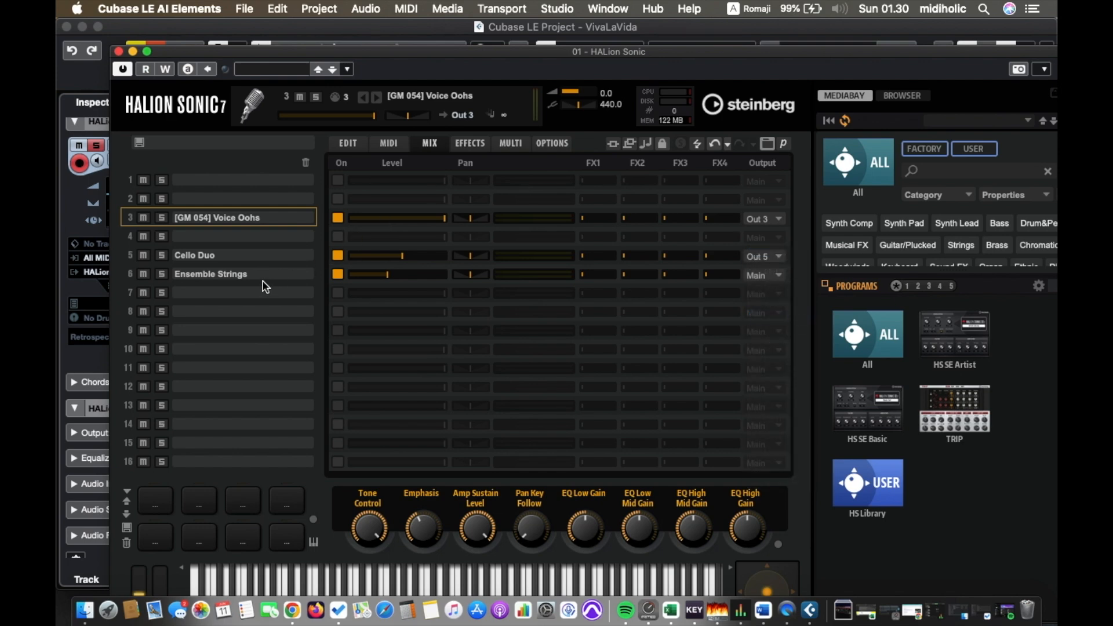
Set the output of Ensemble Strings to Out 6, check the instrument's activated outputs, and close HALion Sonic.
left_click(765, 278)
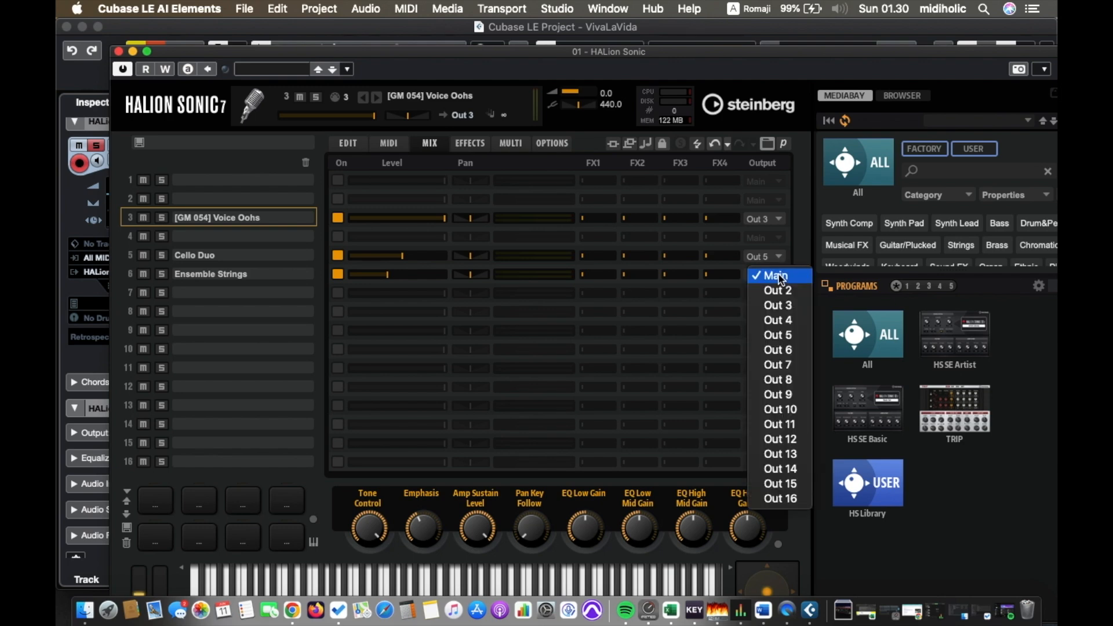
left_click(779, 352)
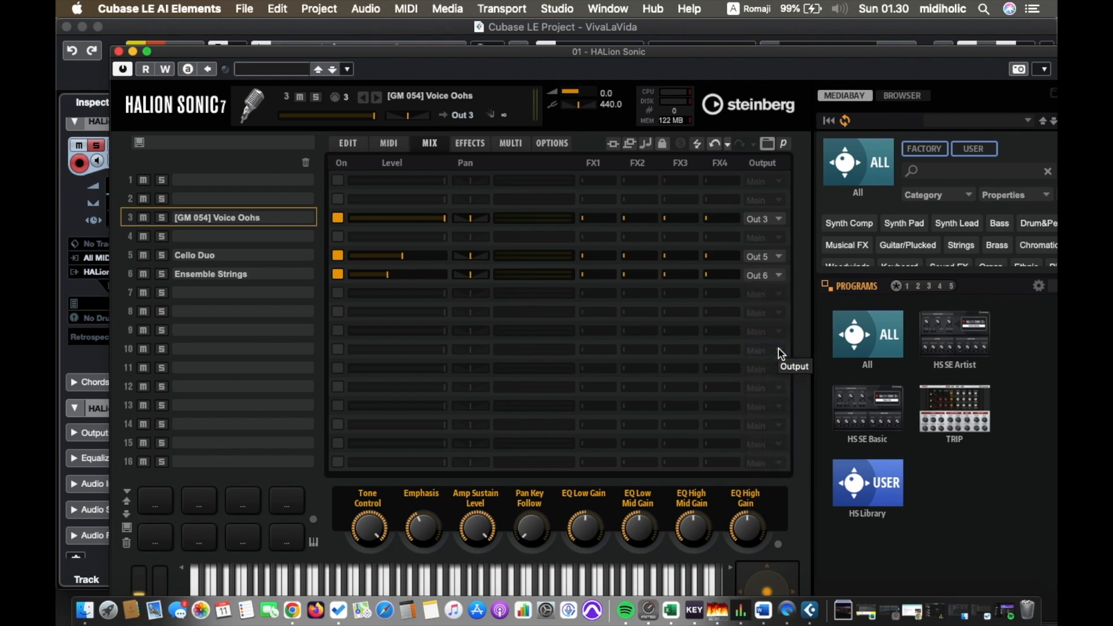
right_click(960, 70)
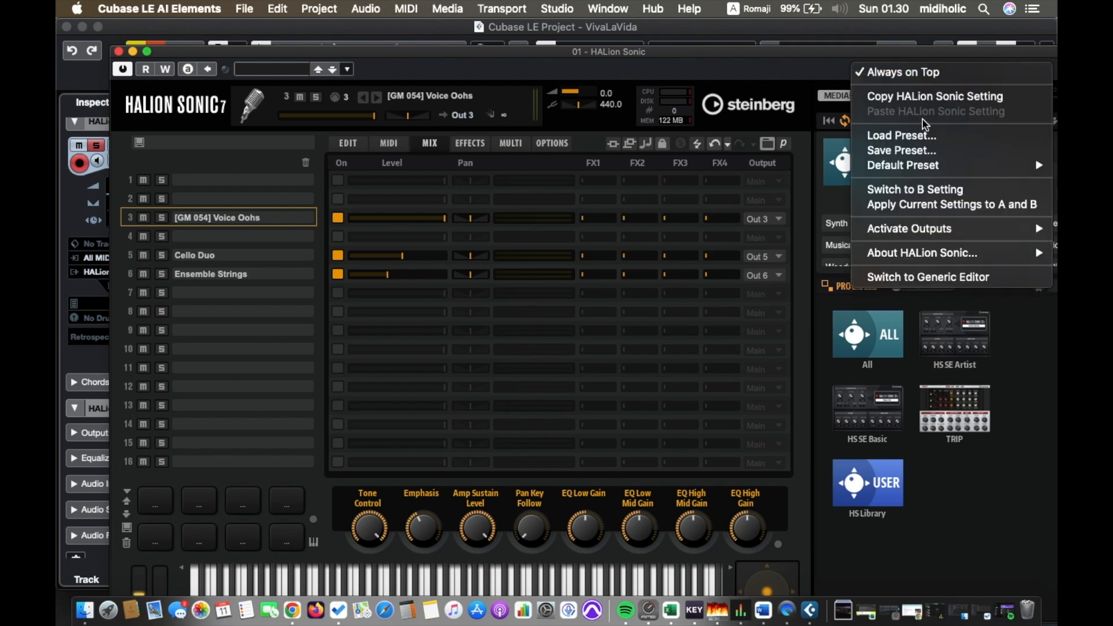
left_click(820, 80)
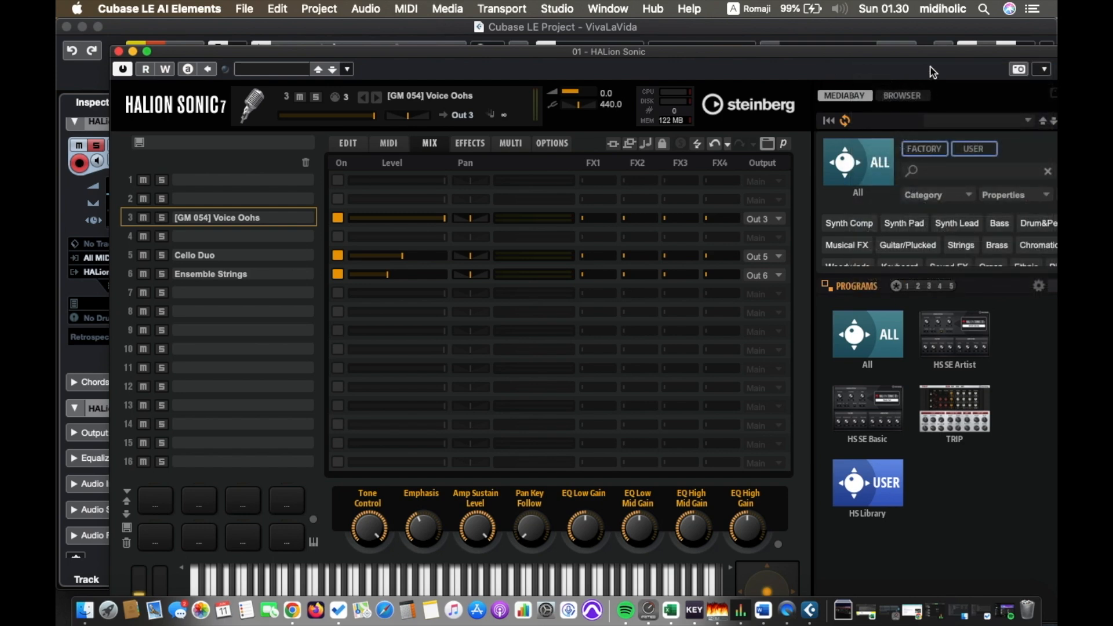
right_click(970, 72)
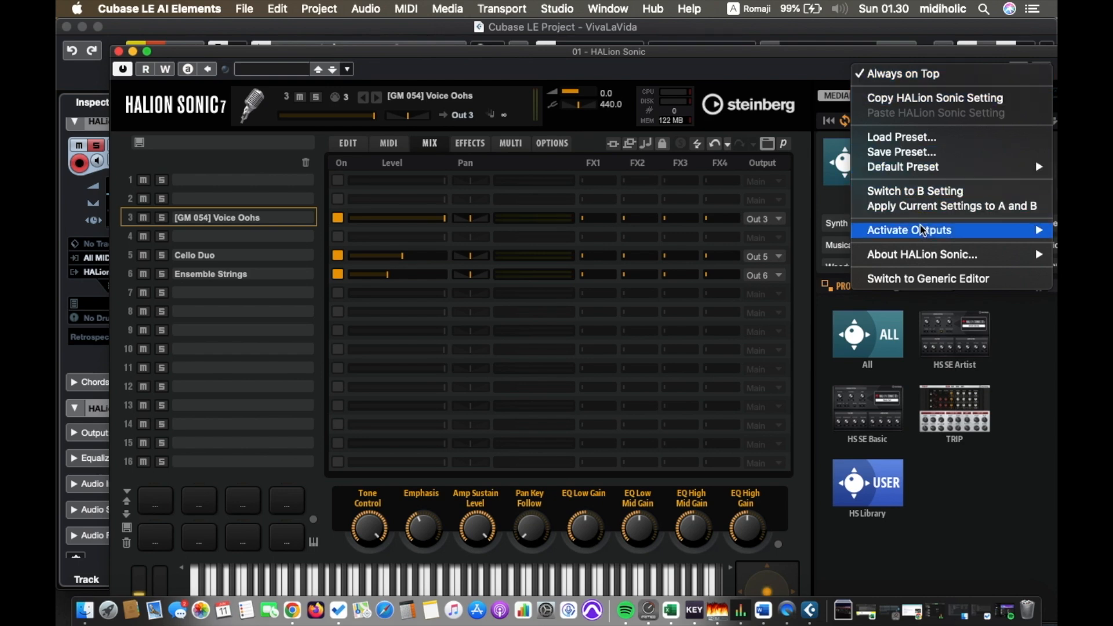
mouse_move(926, 232)
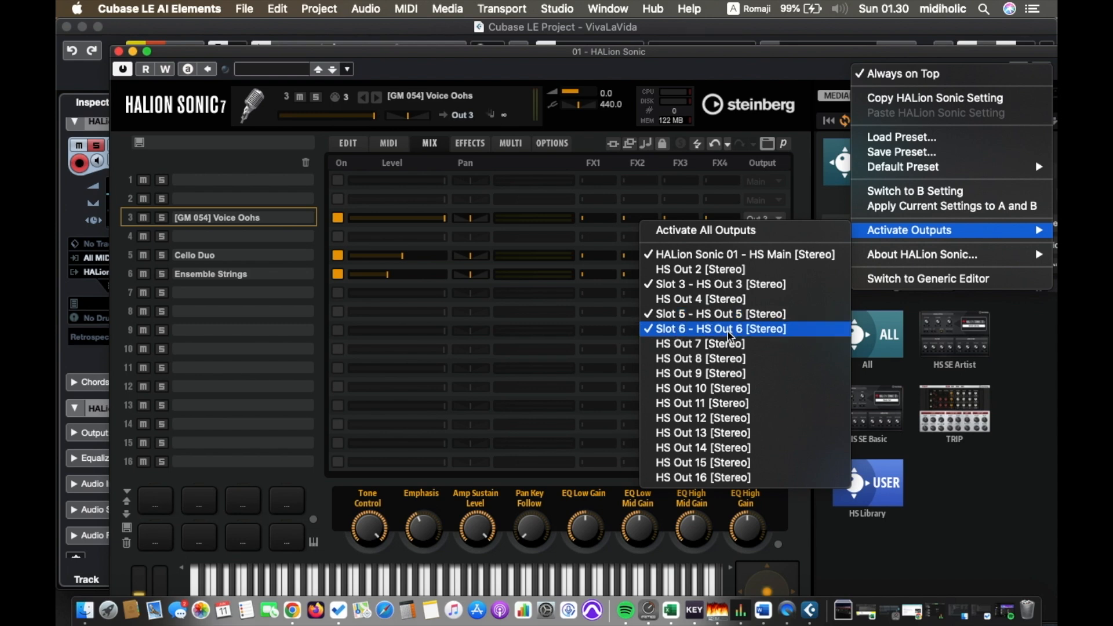
left_click(776, 77)
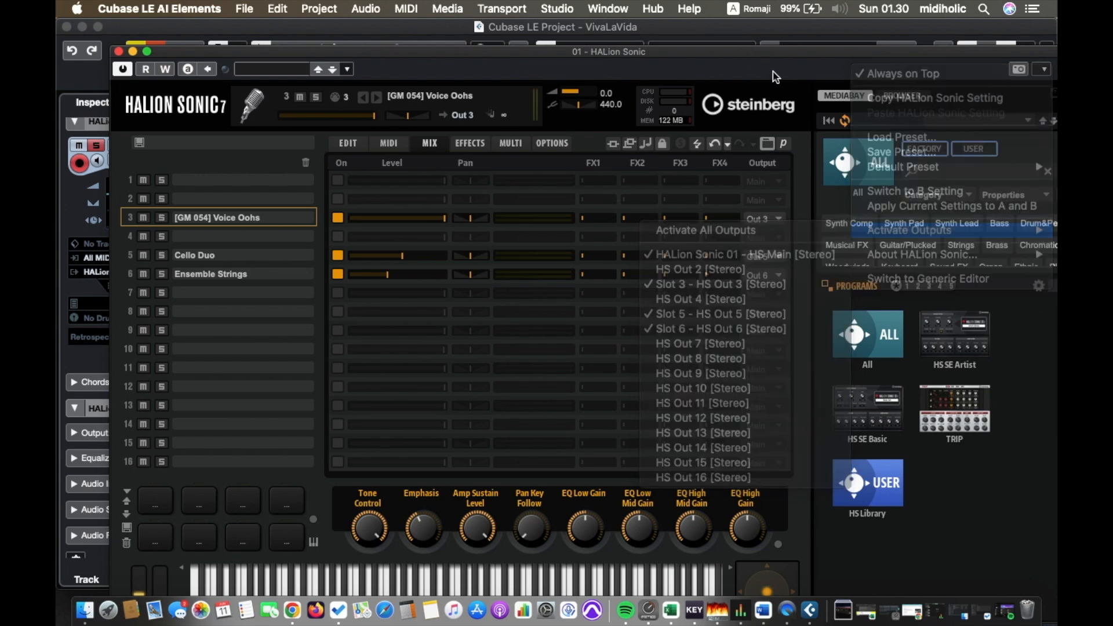
left_click(118, 51)
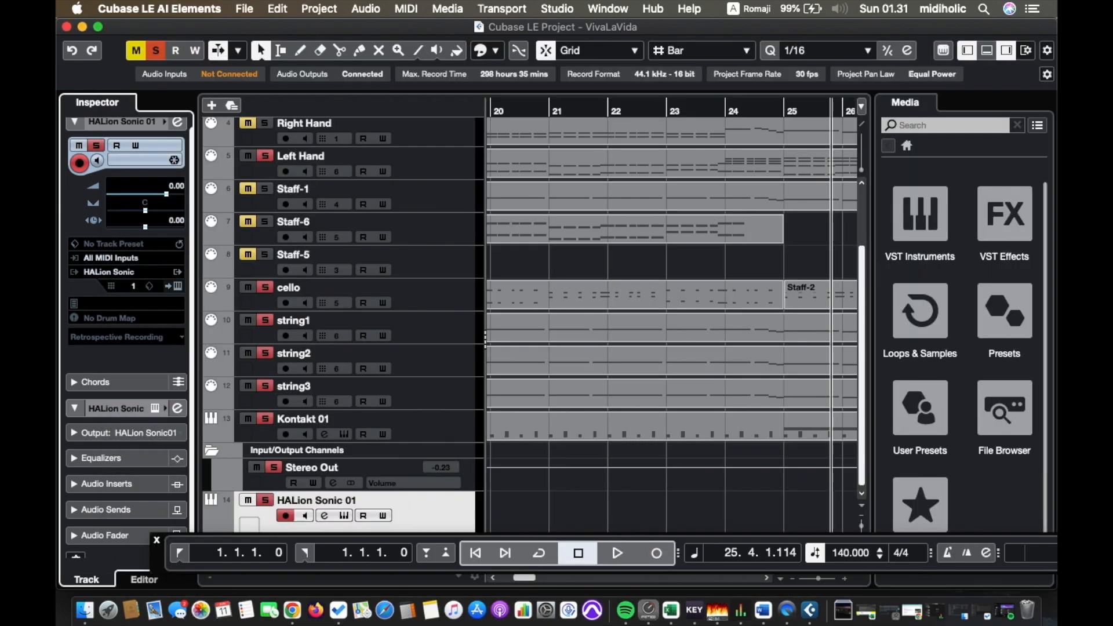
Open the MixConsole and hide the Mono 1 and Mono 2 channels.
left_click(557, 8)
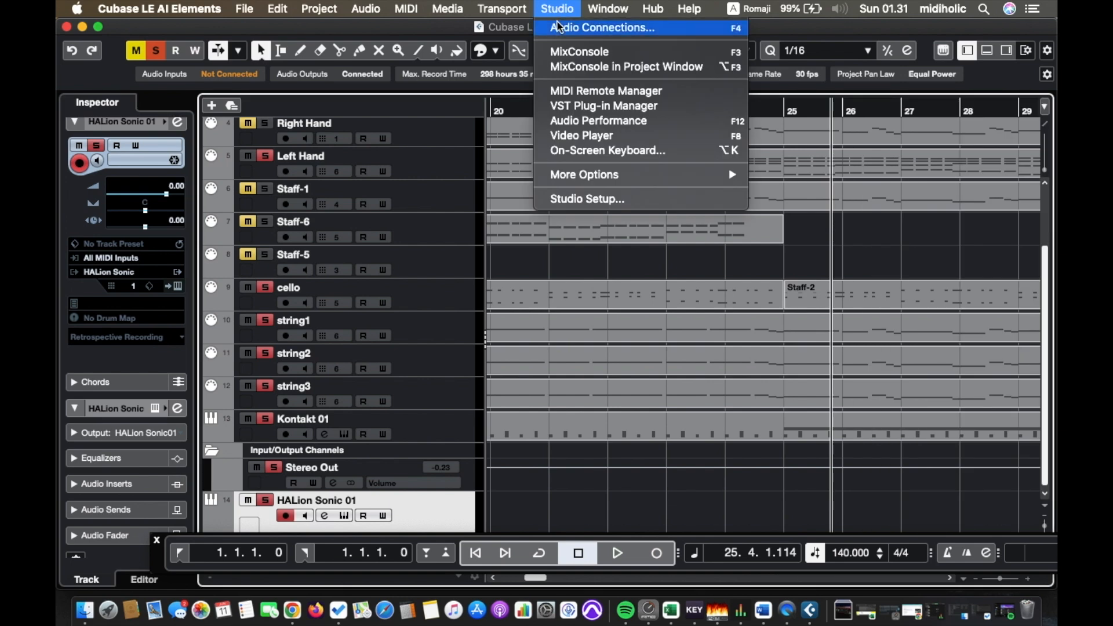
left_click(565, 53)
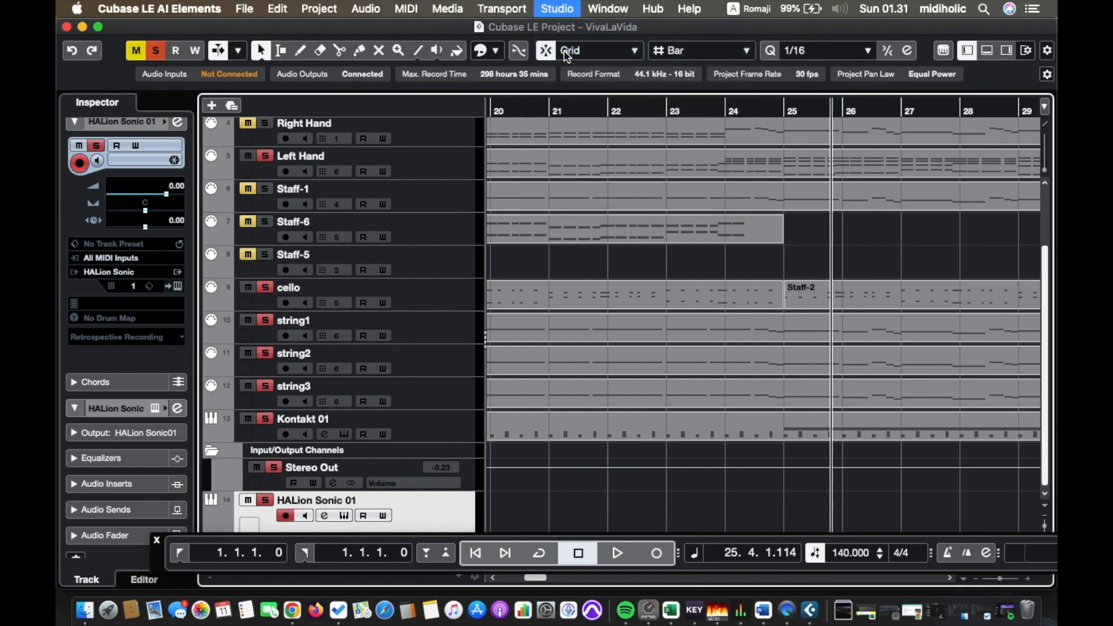
left_click_drag(745, 53, 675, 36)
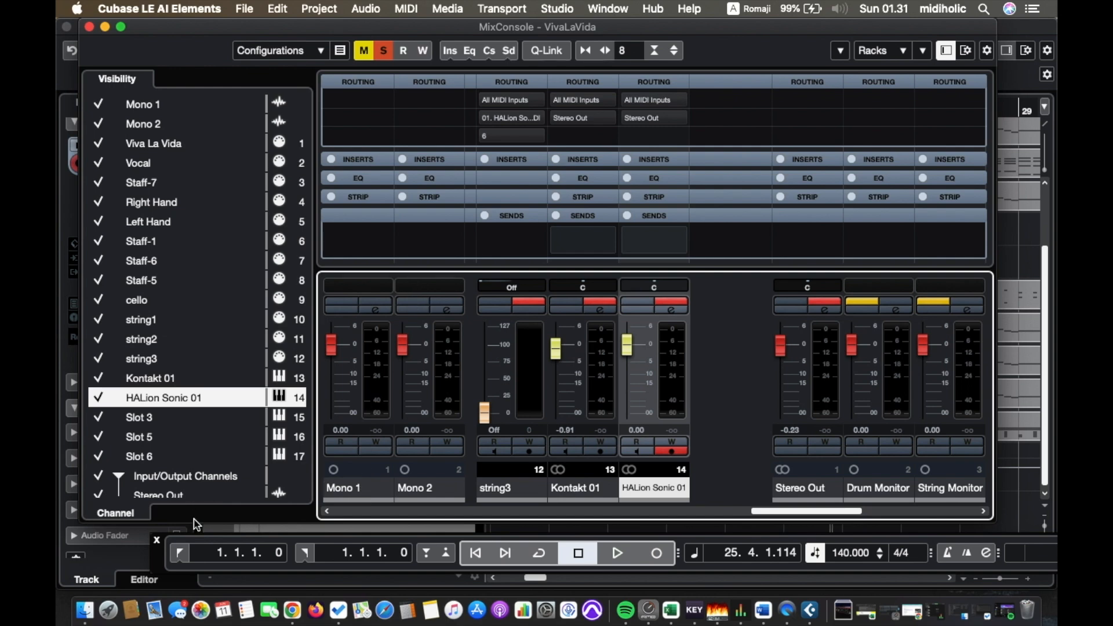
left_click(99, 104)
left_click(99, 123)
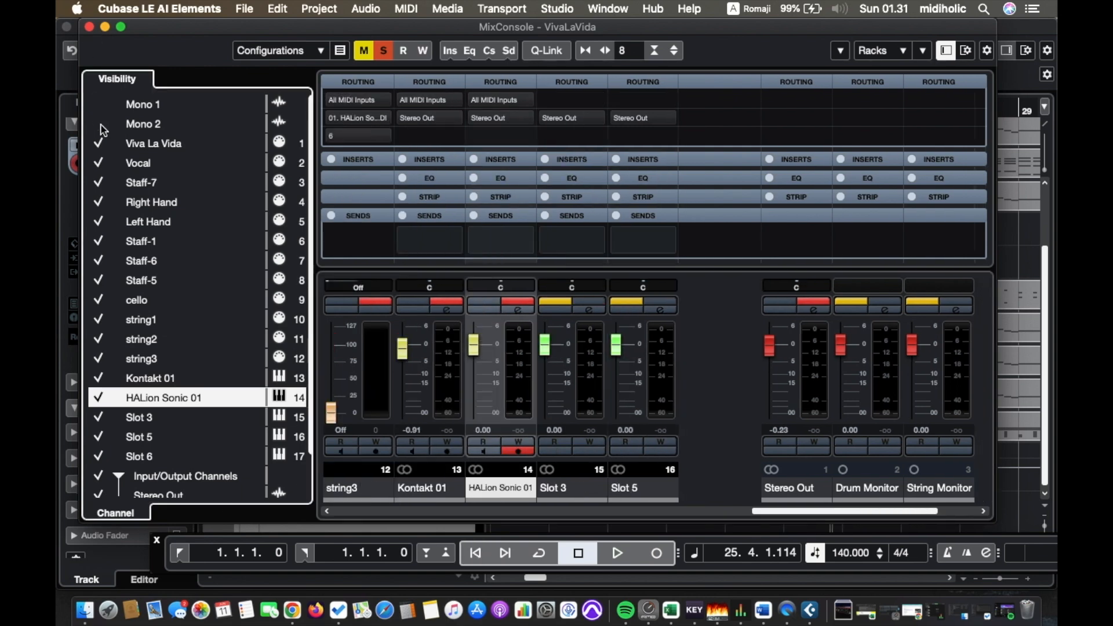
Rename the Kontakt 01 channel in the MixConsole as Drum Audio.
left_click_drag(805, 514, 269, 509)
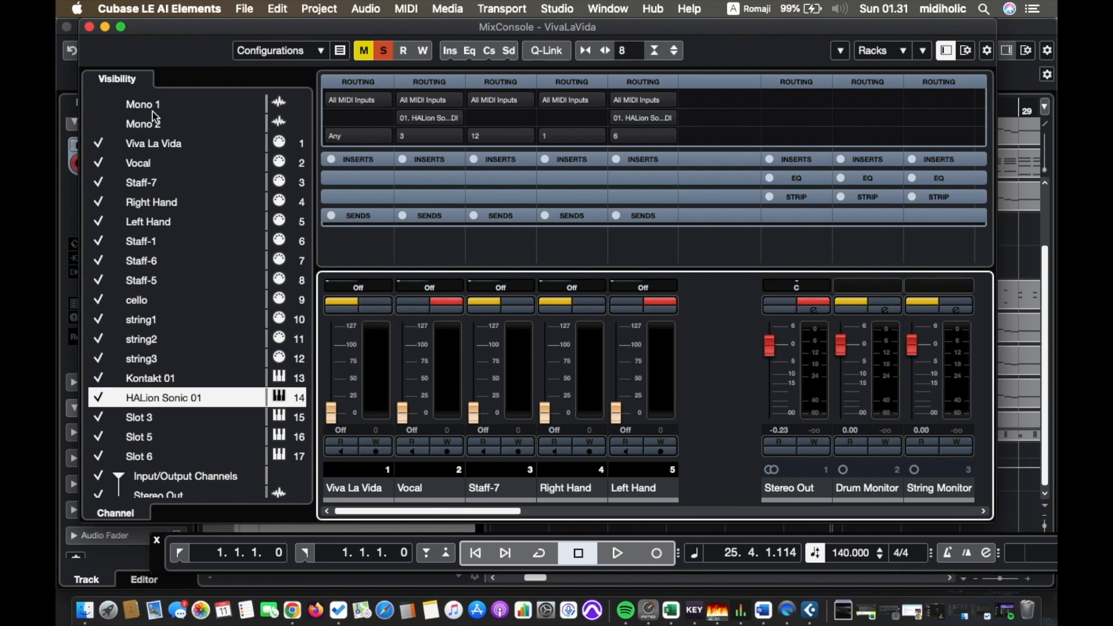
left_click(172, 145)
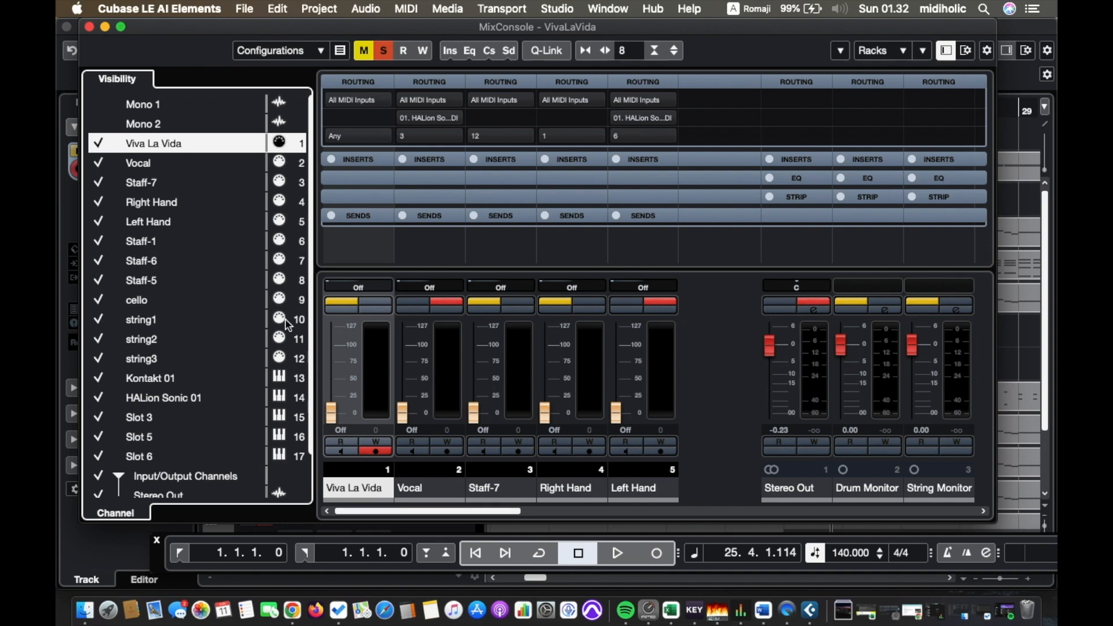
left_click(174, 379)
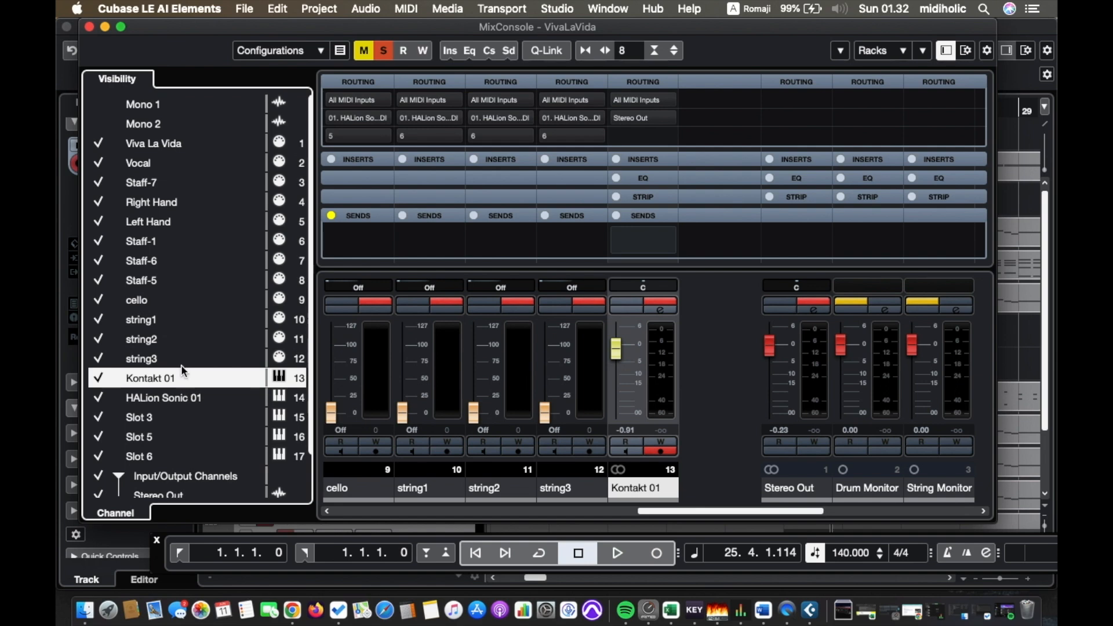
right_click(640, 493)
left_click(616, 493)
double_click(615, 493)
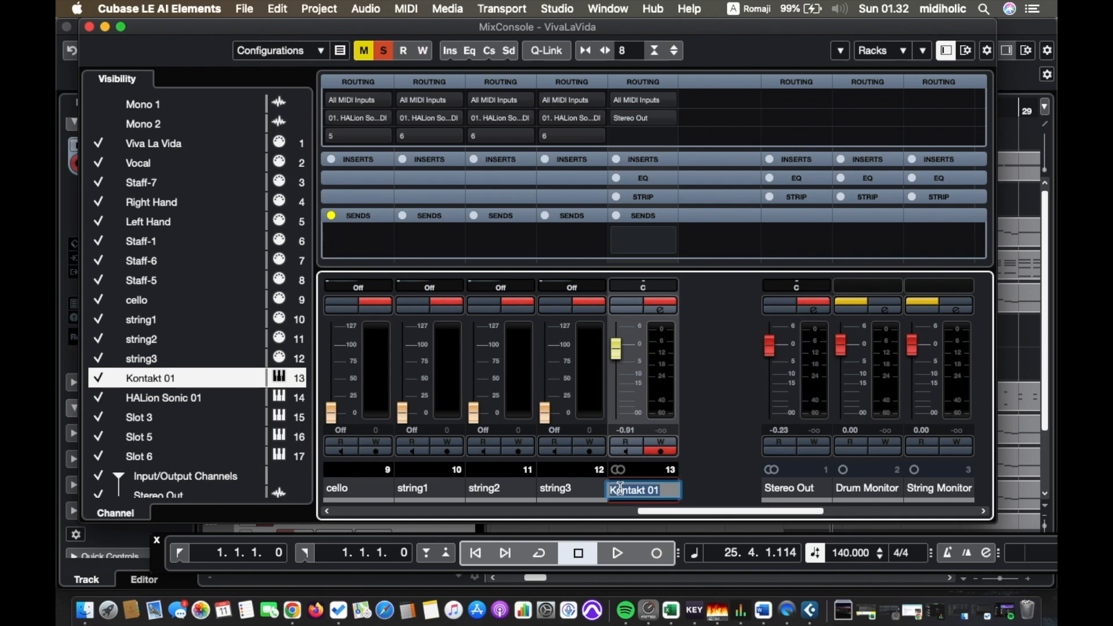
type("Drum AUdio")
key("BackSpace")
key("BackSpace")
key("BackSpace")
type("dio")
key("Tab")
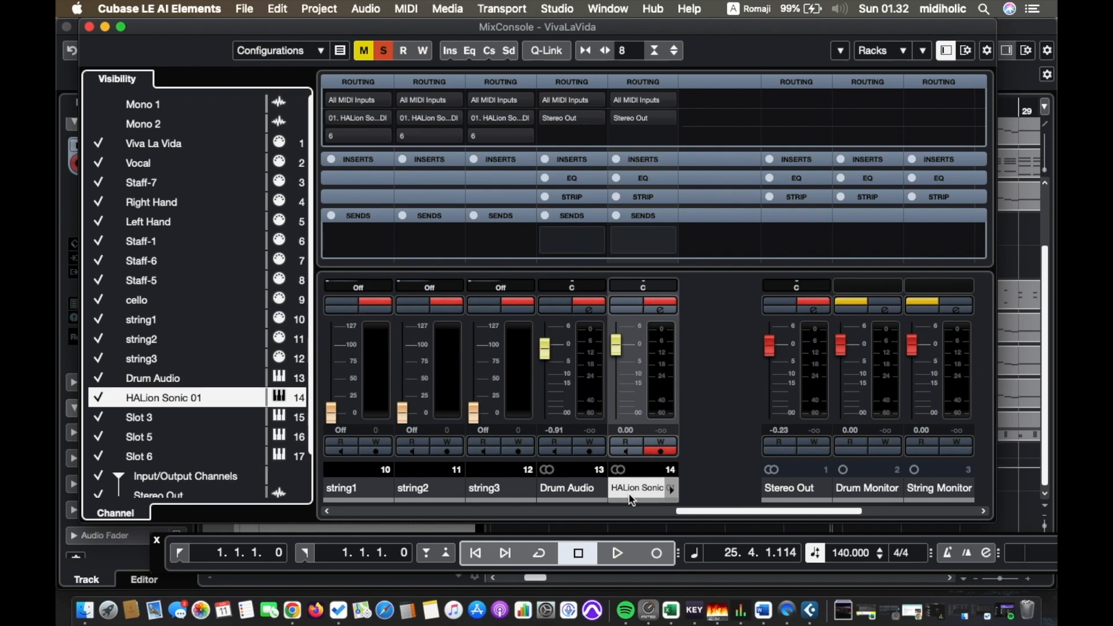
Rename the Slot 3 instrument output channel as VOkal.
left_click(602, 490)
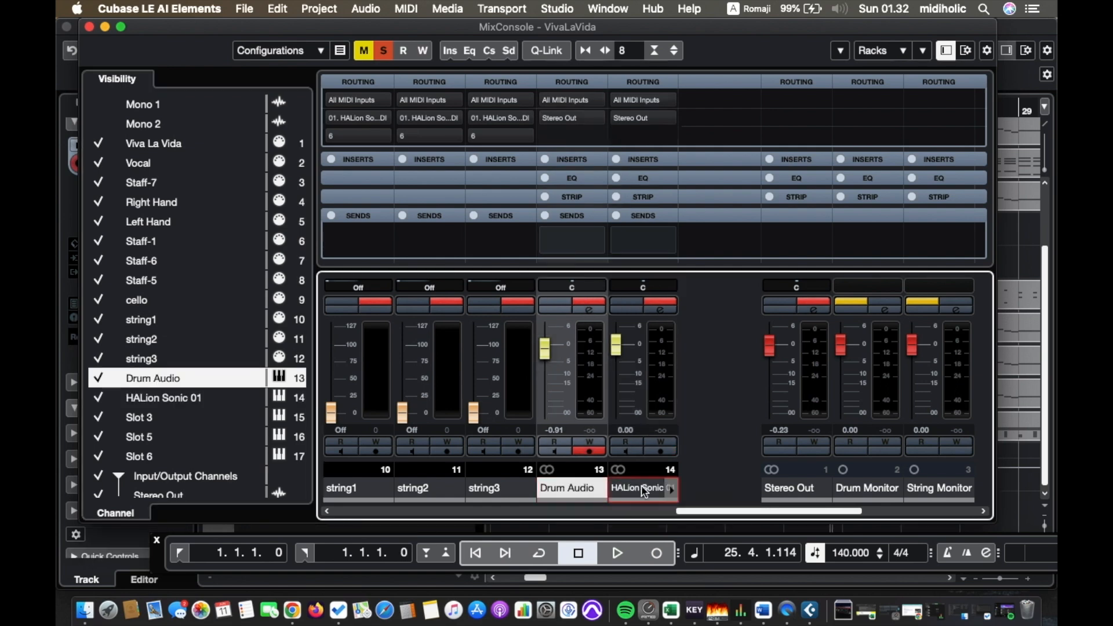
left_click(642, 489)
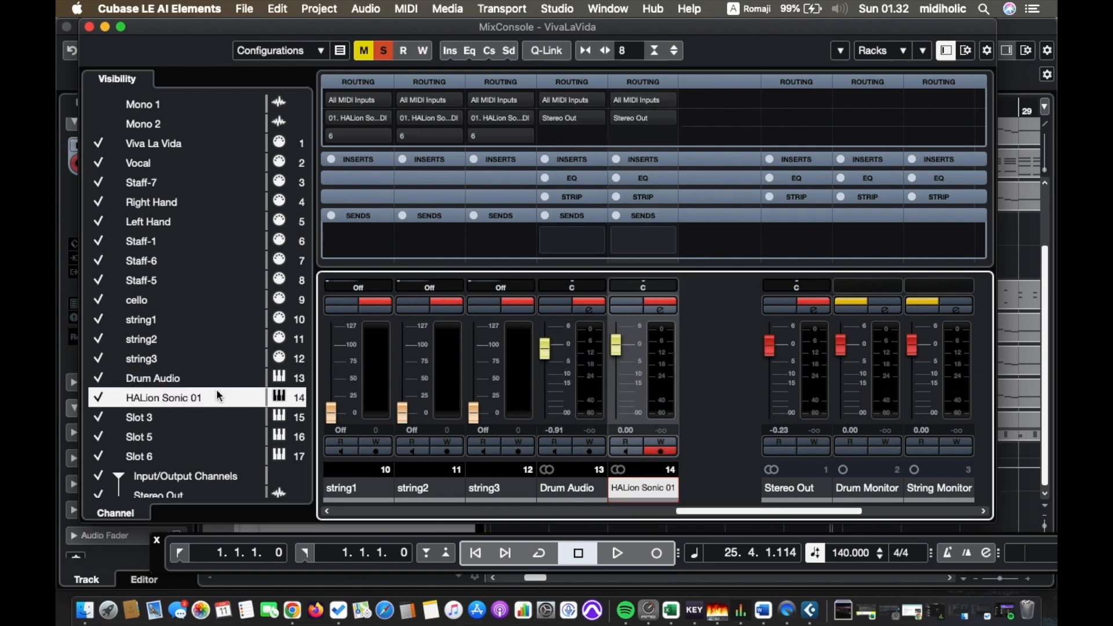
left_click(180, 403)
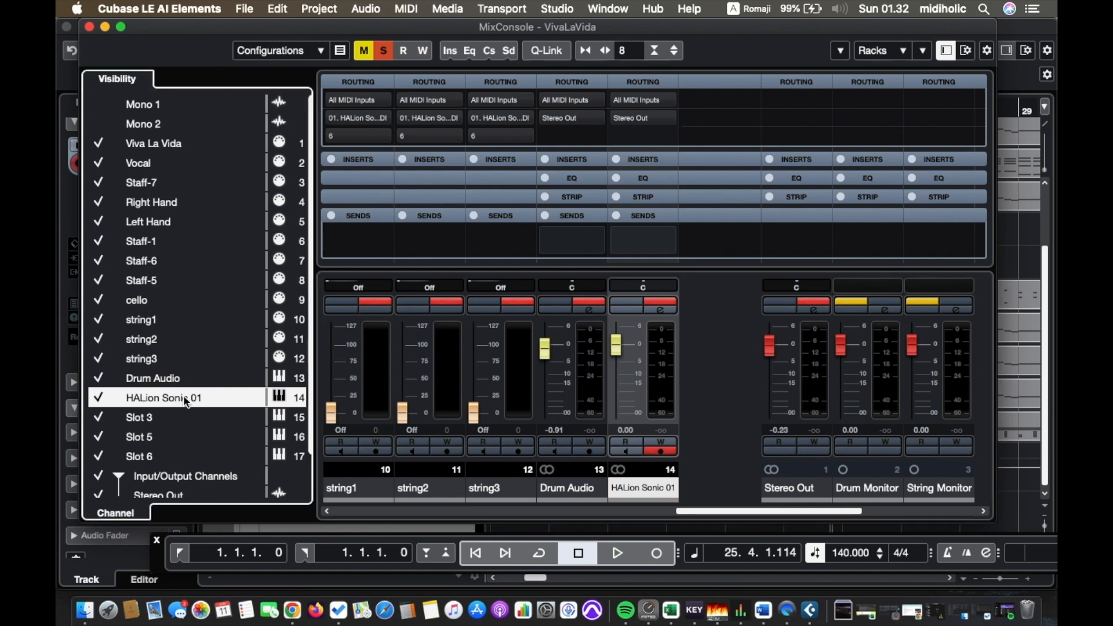
left_click(139, 417)
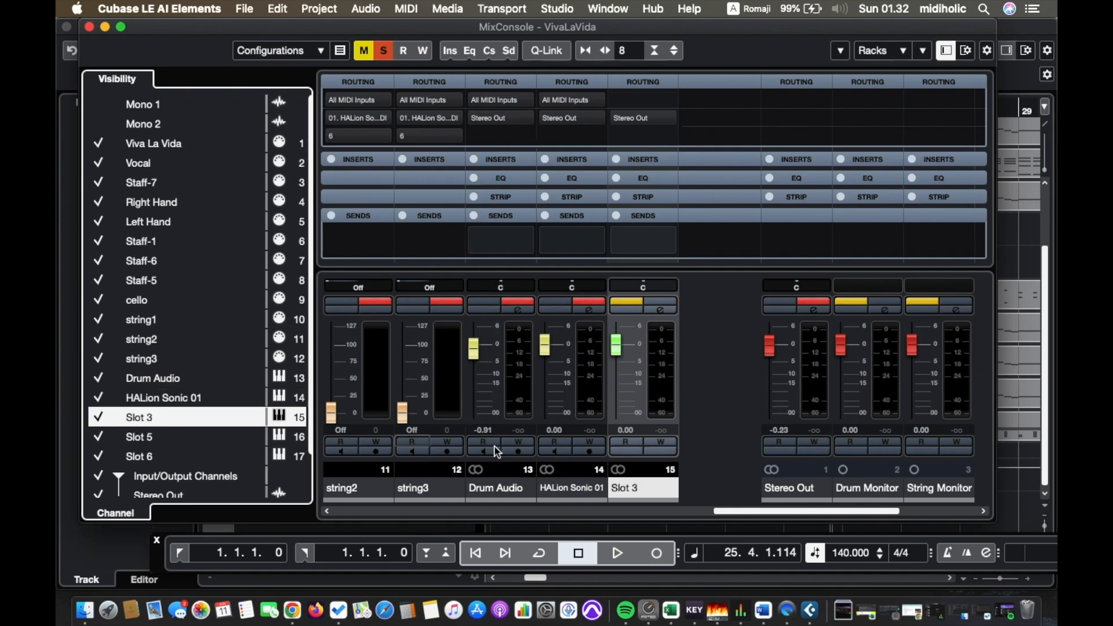
left_click(623, 489)
double_click(623, 488)
type("VOkal")
key("Return")
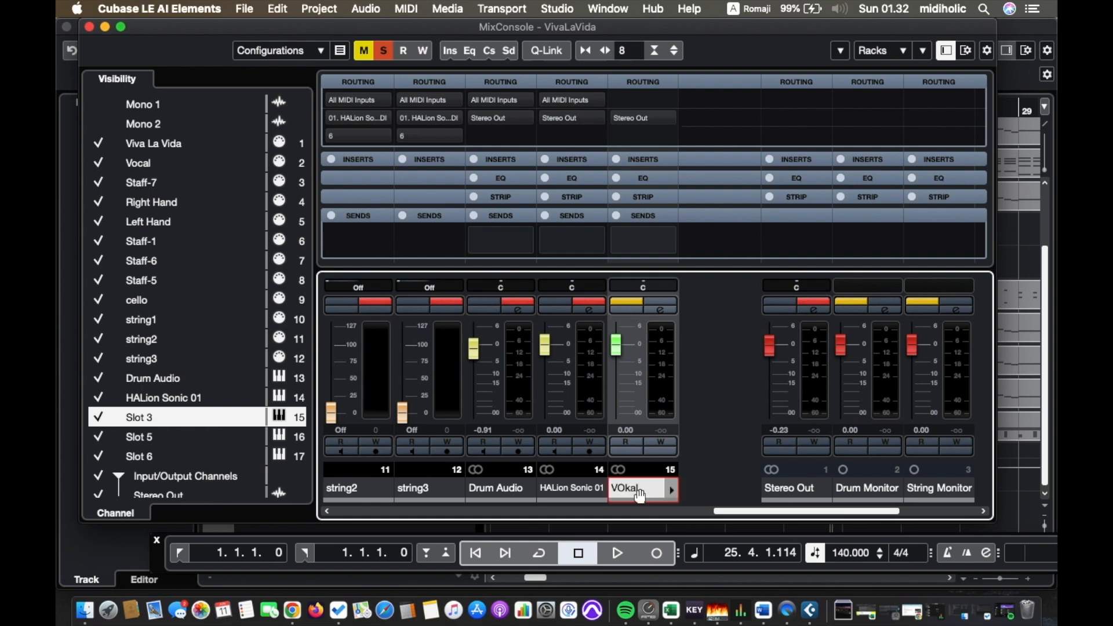
Rename the Slot 5 instrument output channel as Cello.
left_click(131, 437)
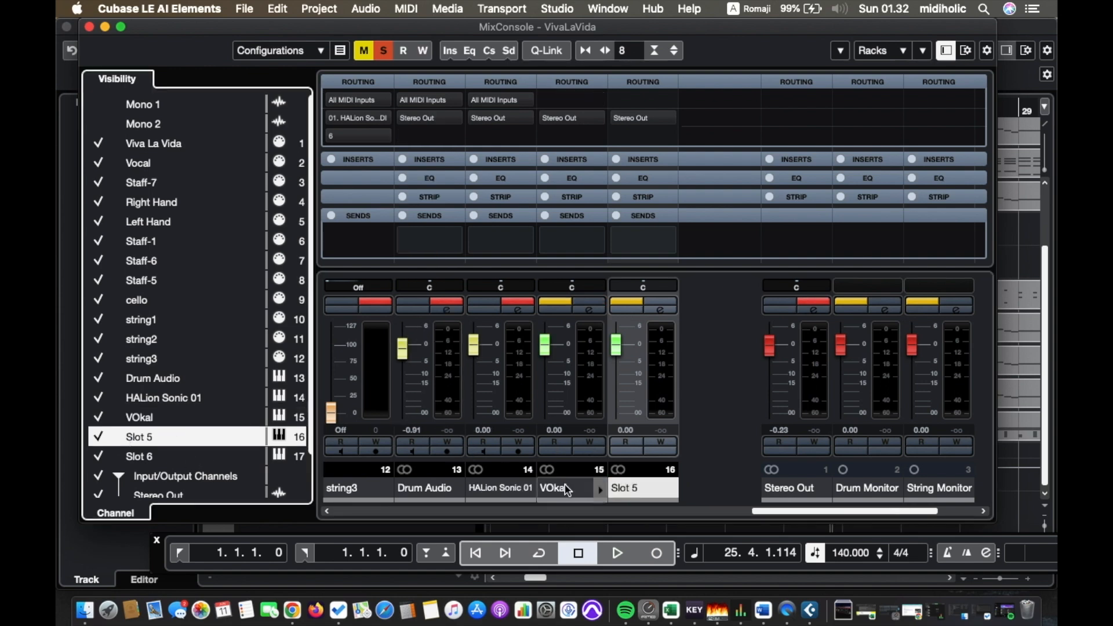
double_click(640, 490)
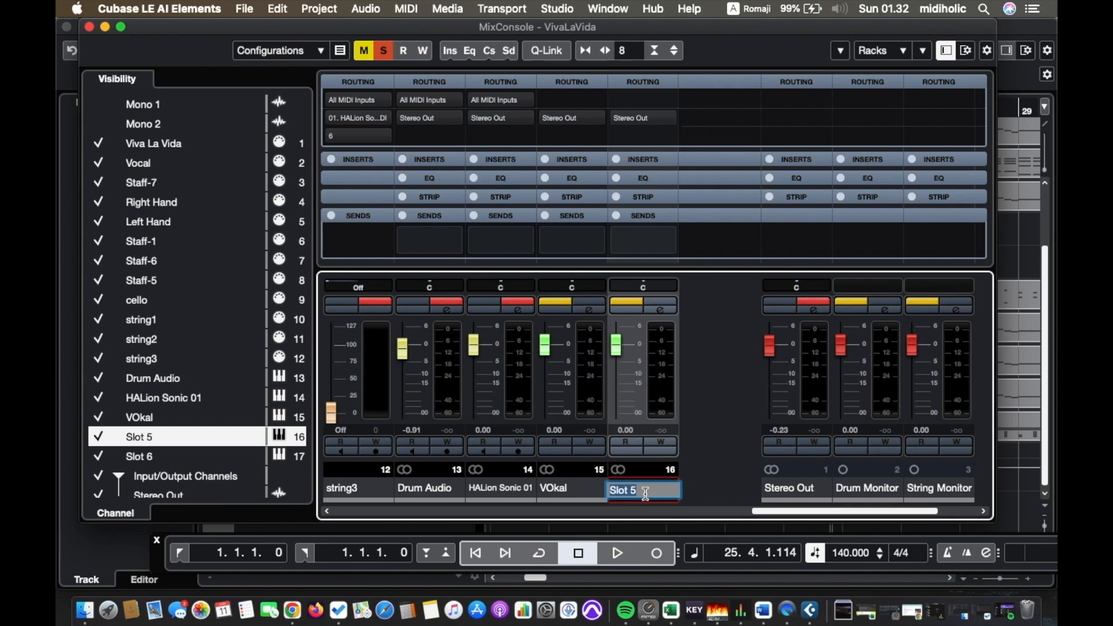
type("Cello")
key("Return")
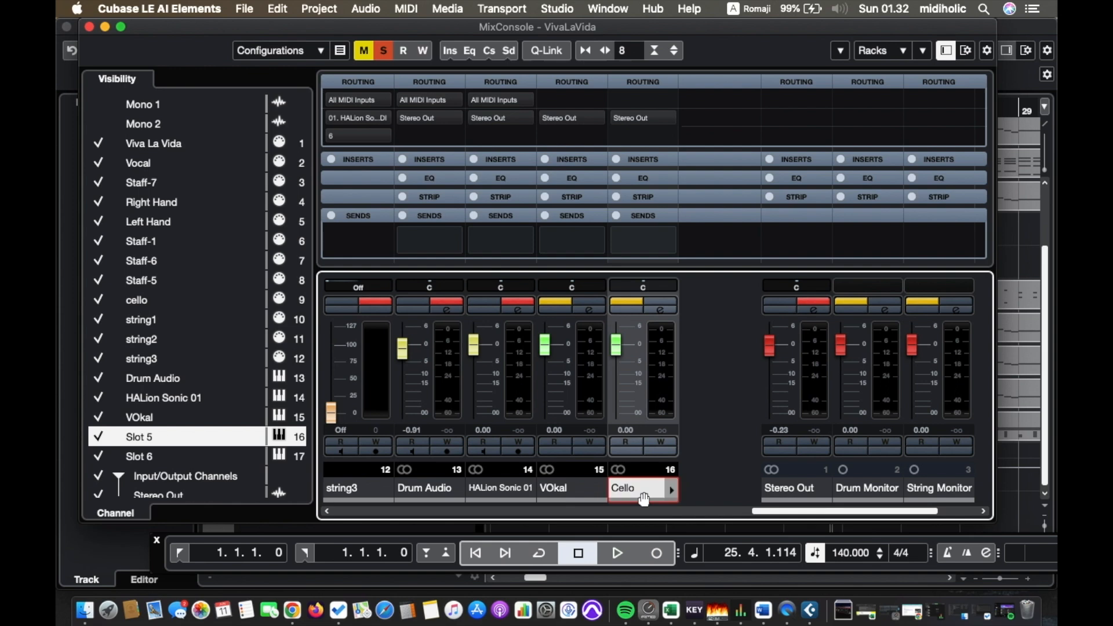
Rename the Slot 6 instrument output channel as String.
left_click(166, 457)
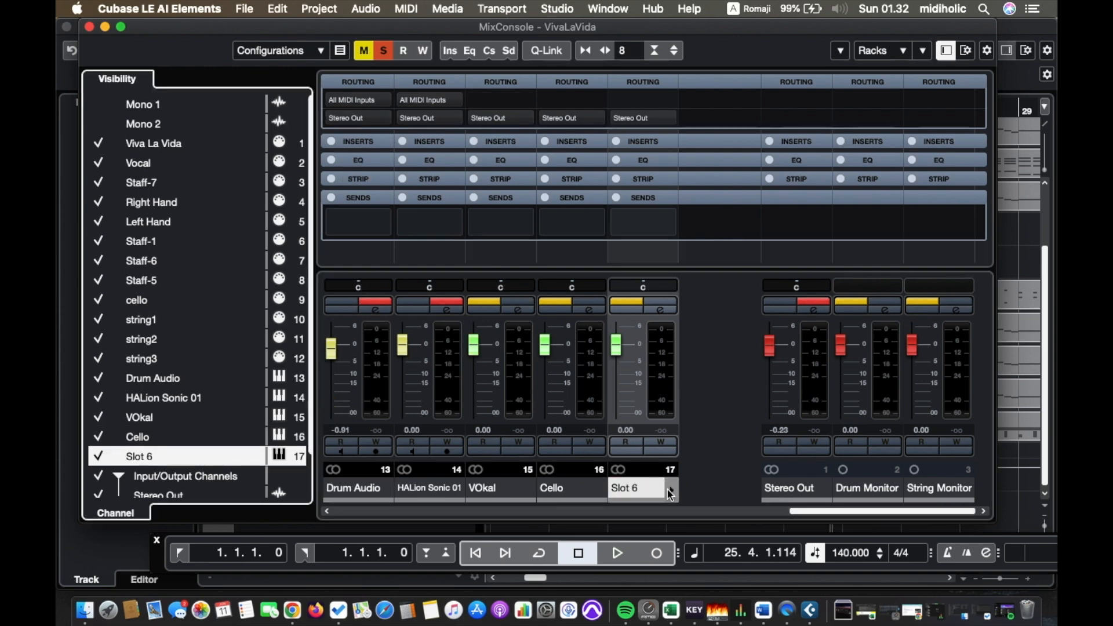
double_click(615, 487)
type("S")
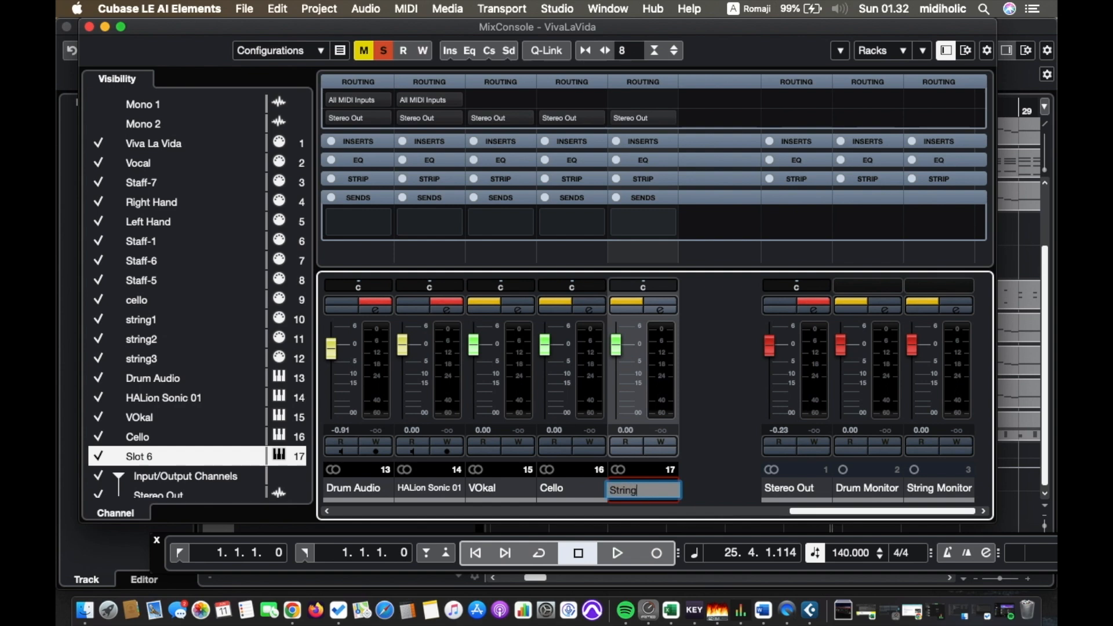
type("tring")
key("Return")
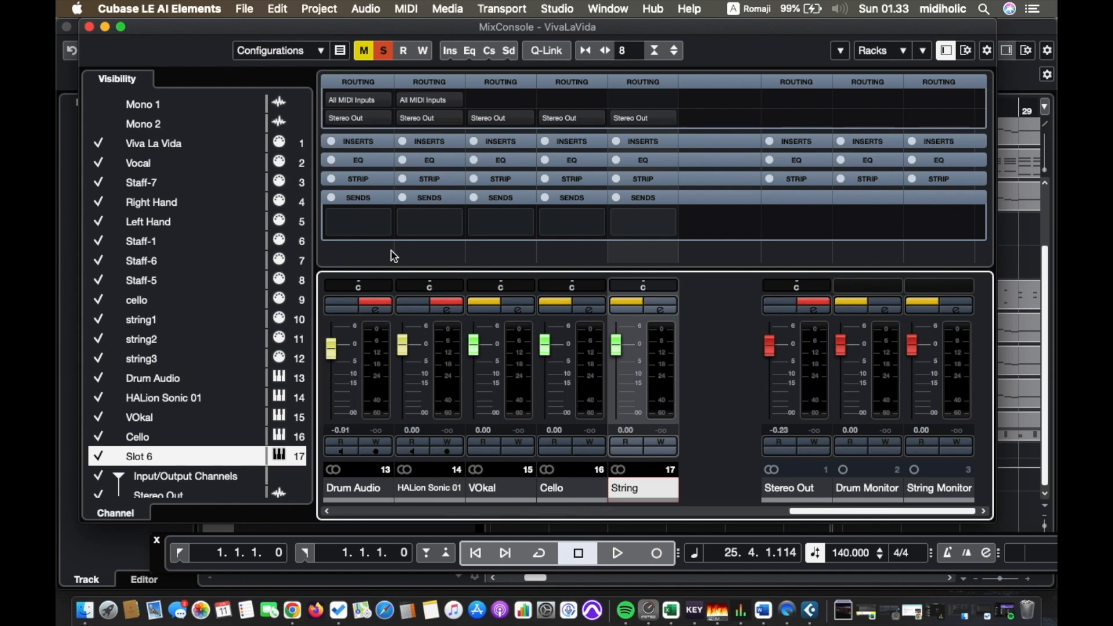
Add a send to Drum Monitor in the first send slot of the VOkal channel and activate it.
left_click(496, 489)
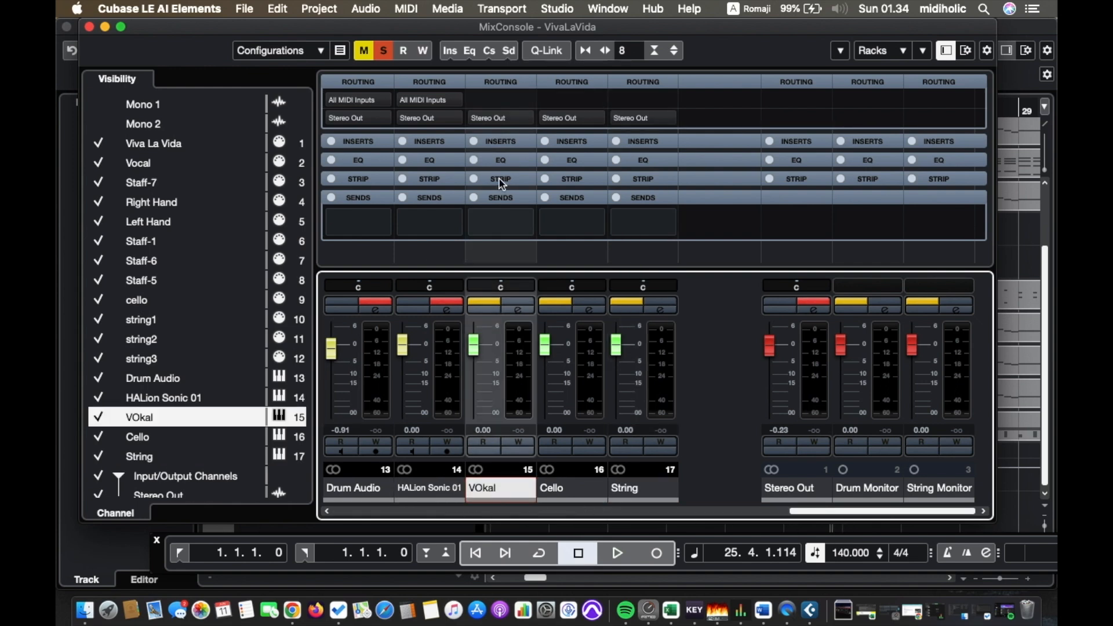
left_click(524, 221)
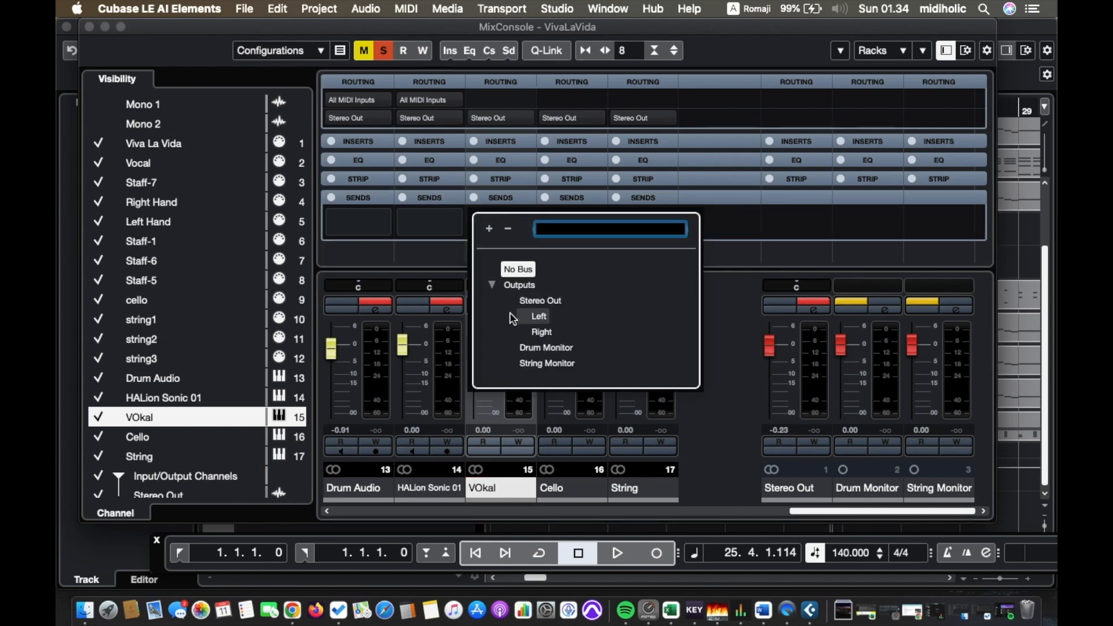
left_click(522, 350)
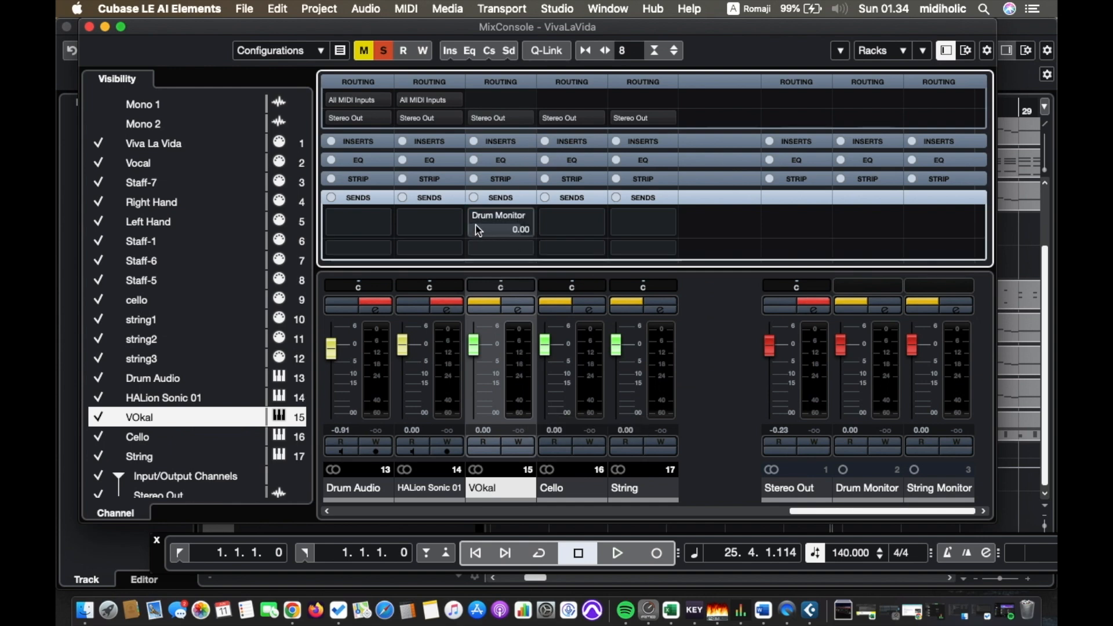
mouse_move(480, 224)
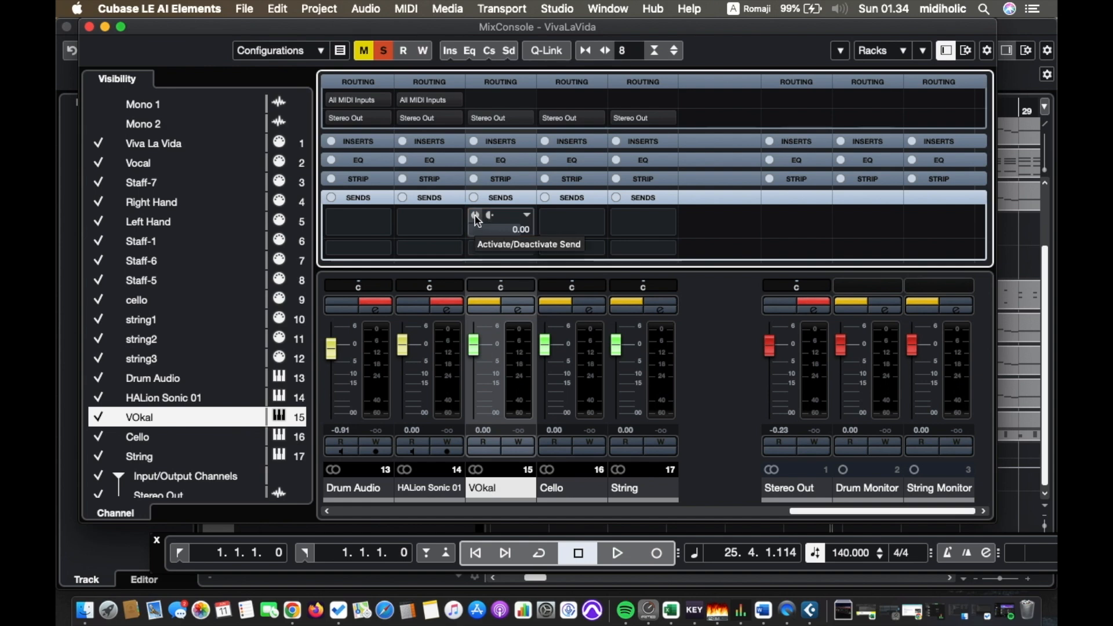
left_click(478, 216)
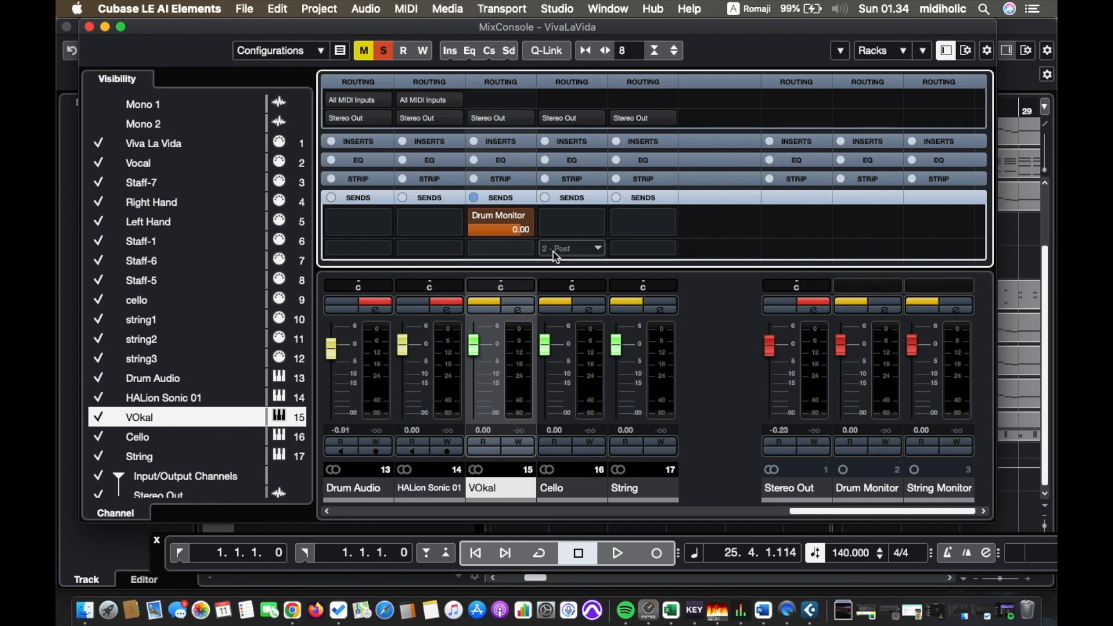
Add a send to Drum Monitor in the first send slot of the Cello channel and activate it.
left_click(558, 225)
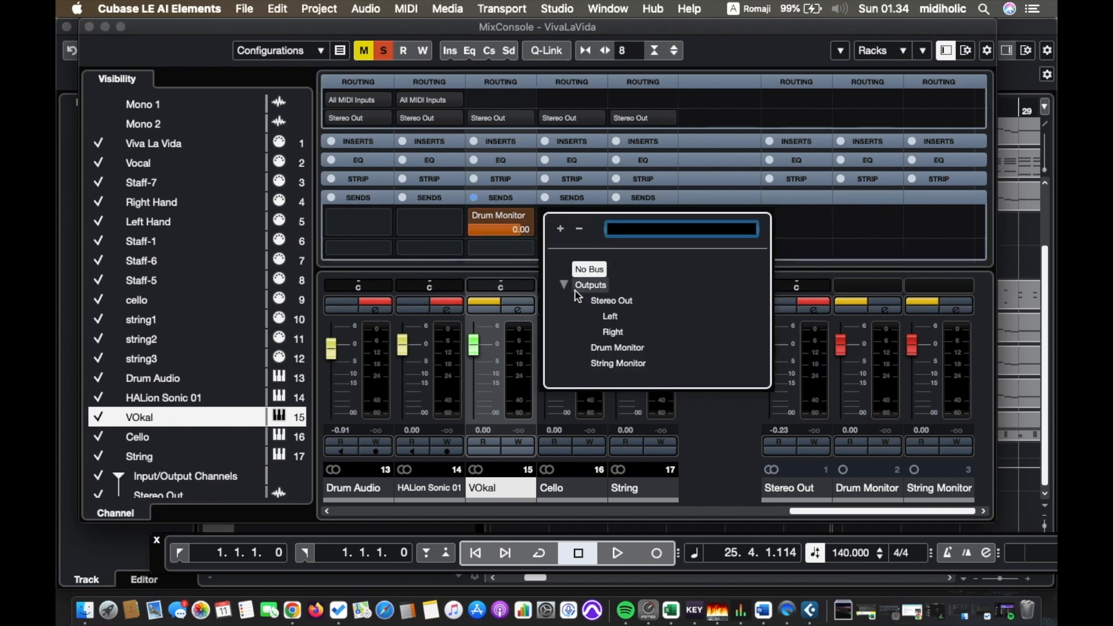
left_click(609, 347)
left_click(545, 215)
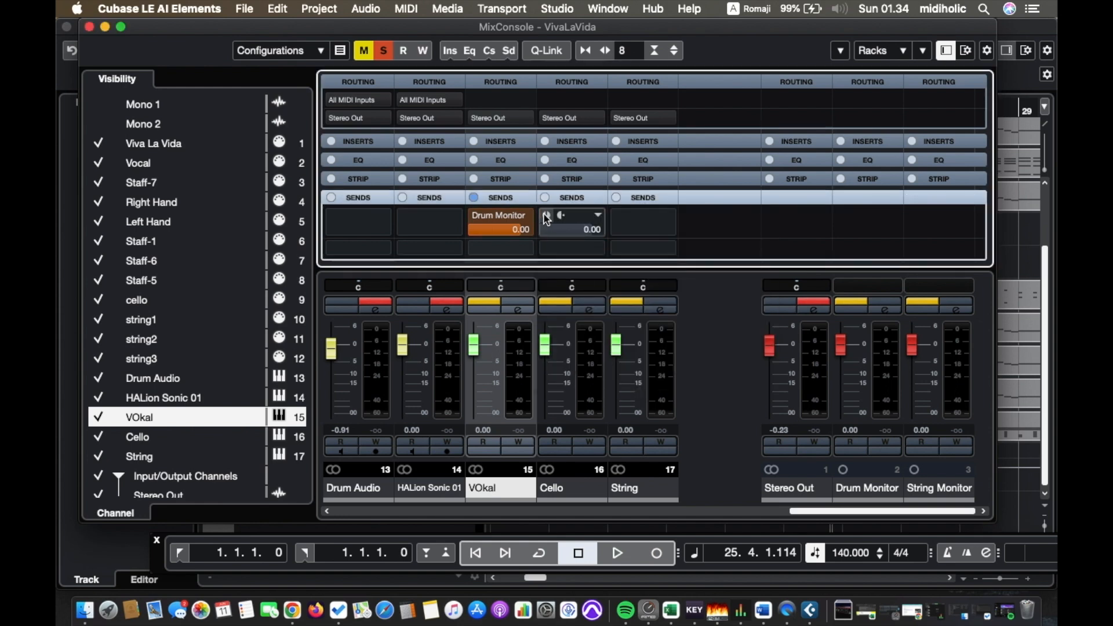
Add a send to Drum Monitor in the first send slot of the String channel and activate it.
left_click(638, 222)
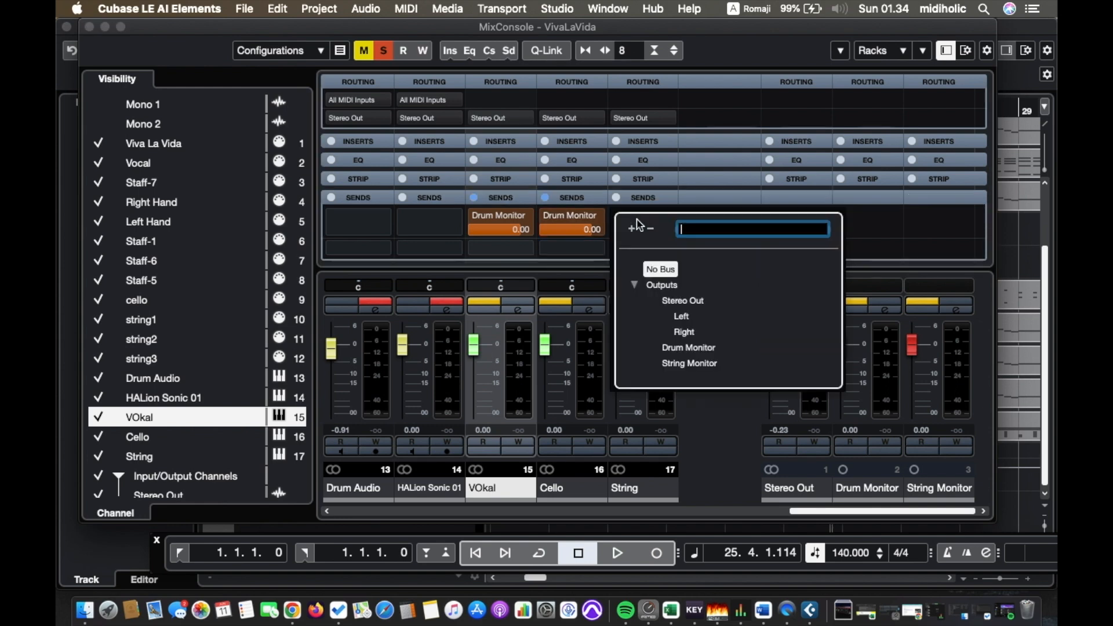
left_click(689, 348)
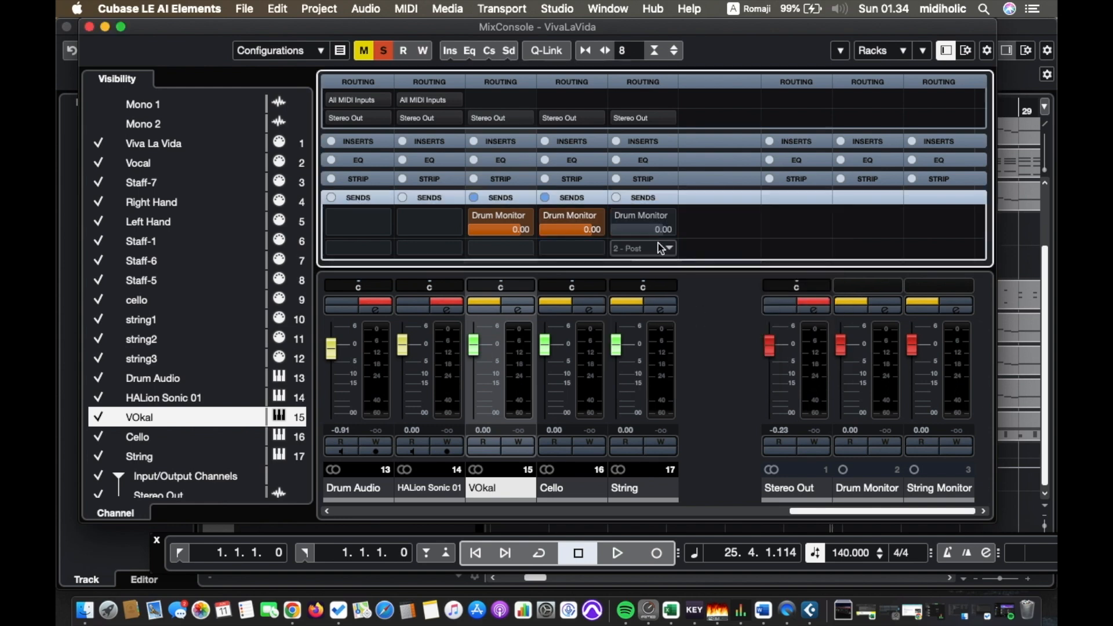
left_click(618, 217)
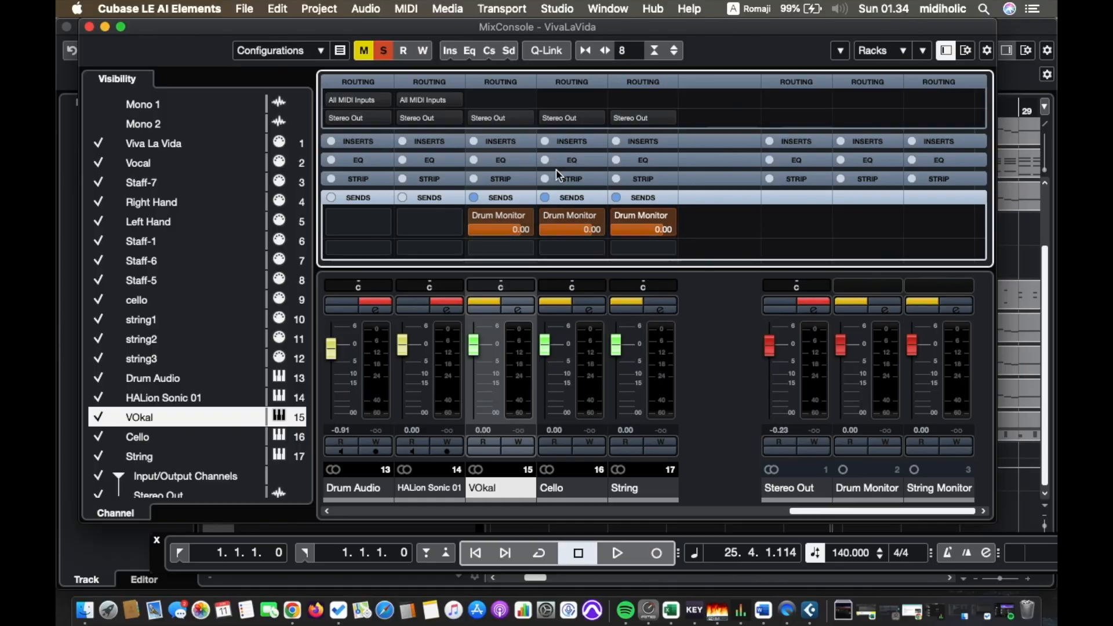
Check which bus is assigned to the audio click outputs in the Metronome Setup and close the dialog.
left_click(557, 9)
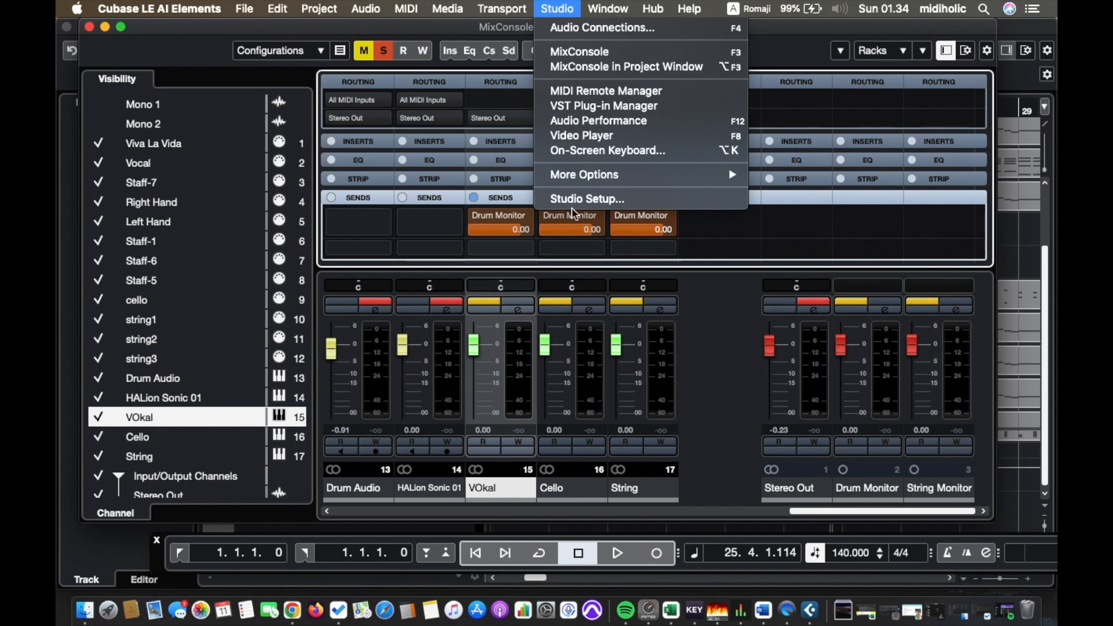
mouse_move(502, 10)
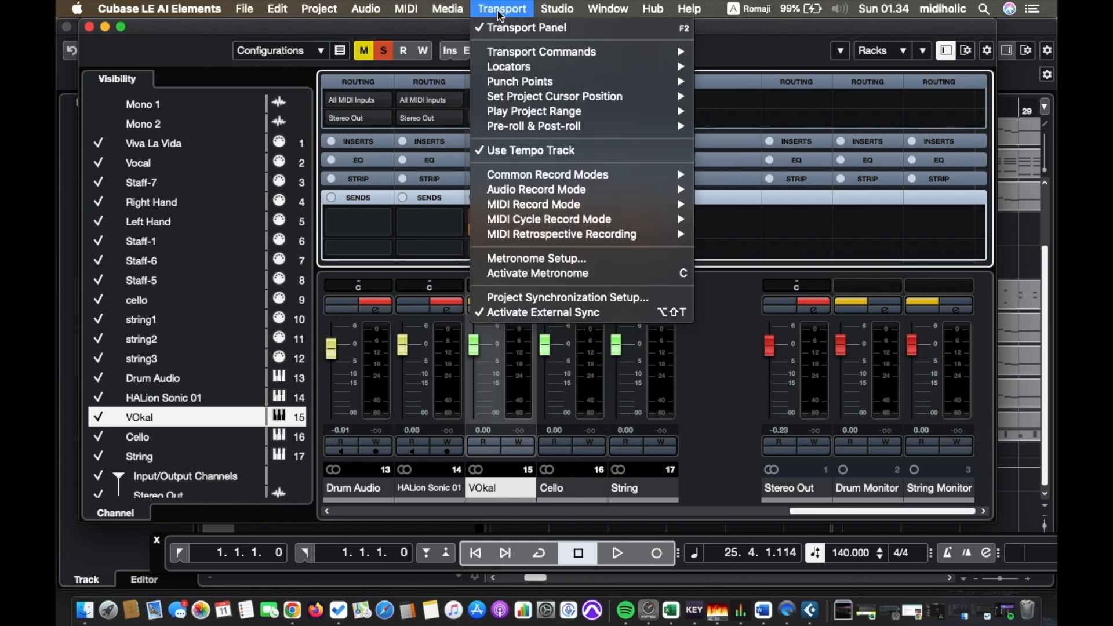
left_click(527, 258)
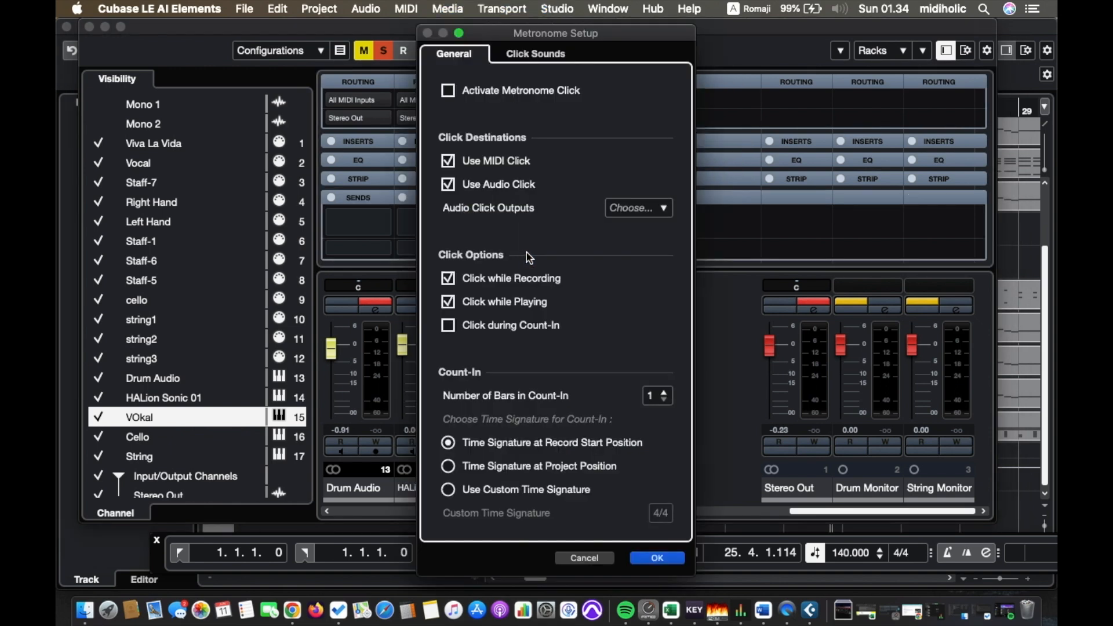
left_click(638, 209)
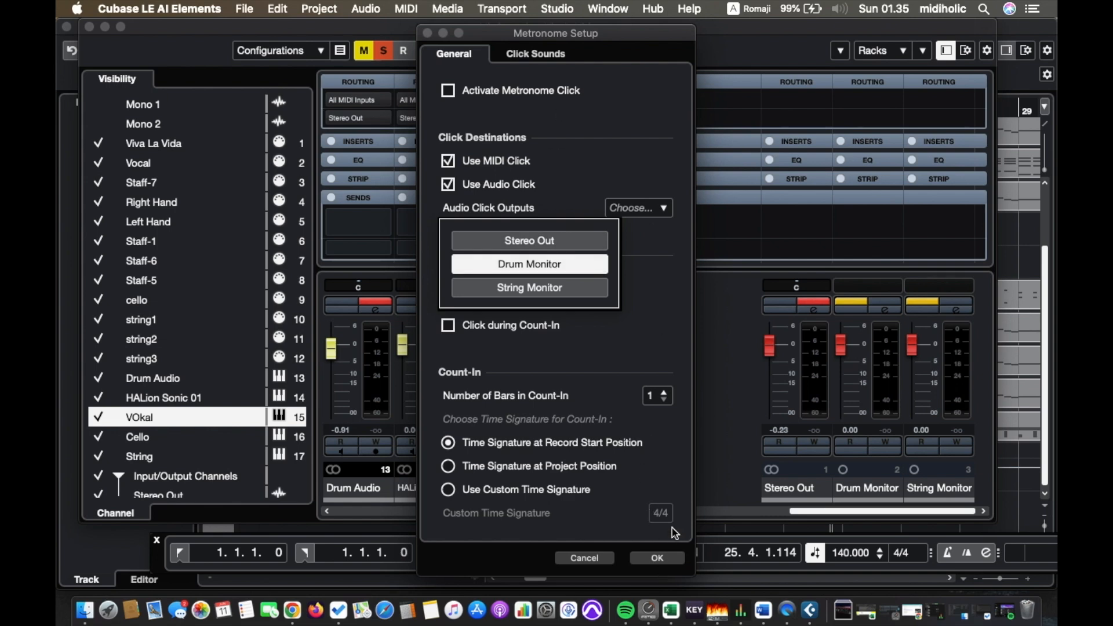
left_click(666, 556)
left_click(666, 556)
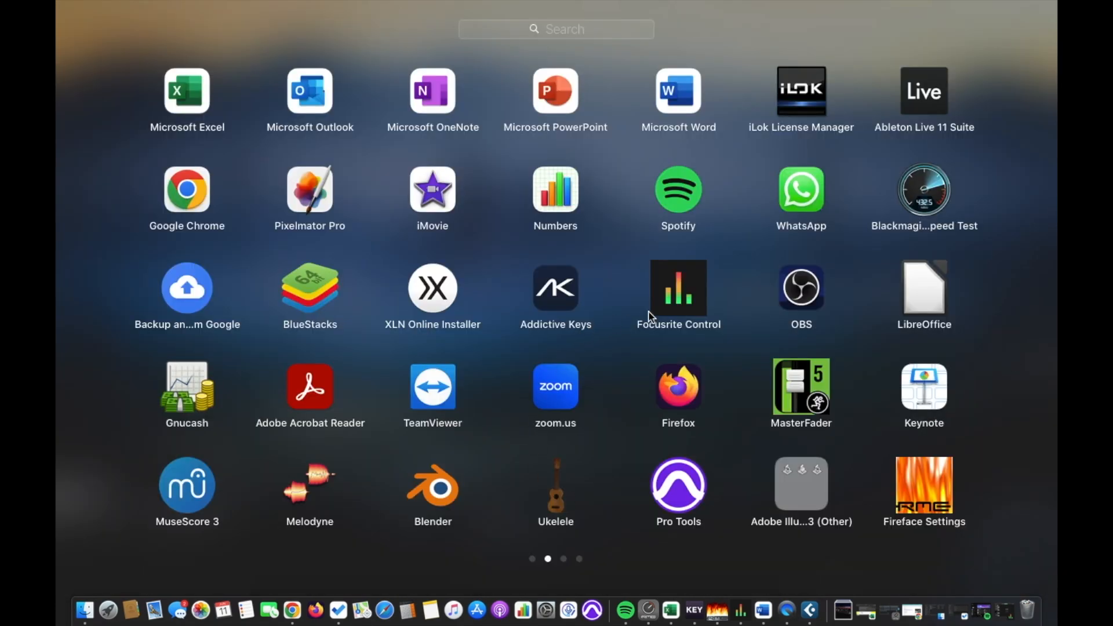
Switch to Focusrite Control and set the source of Monitor Outputs 1-2 to DAW Playback 1-2.
left_click(665, 309)
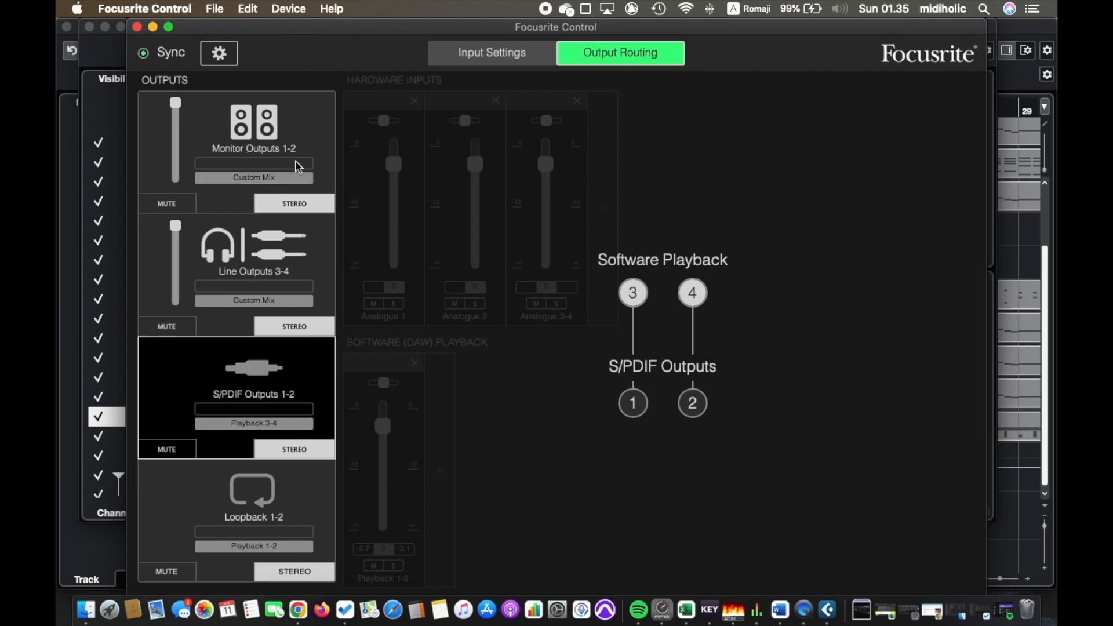
left_click(267, 177)
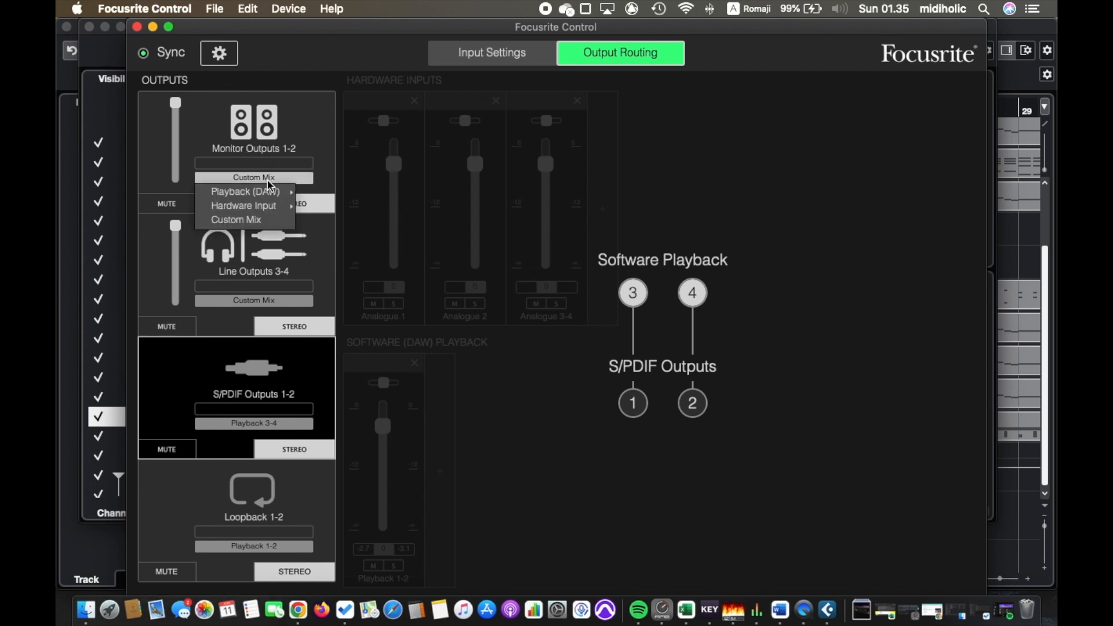
mouse_move(264, 193)
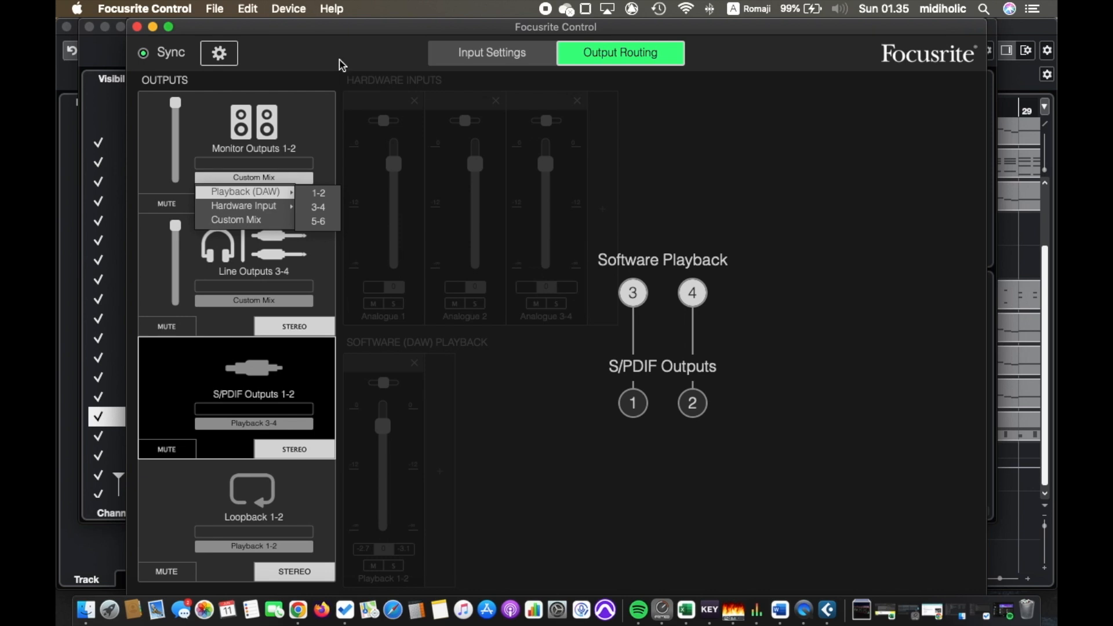
left_click(326, 132)
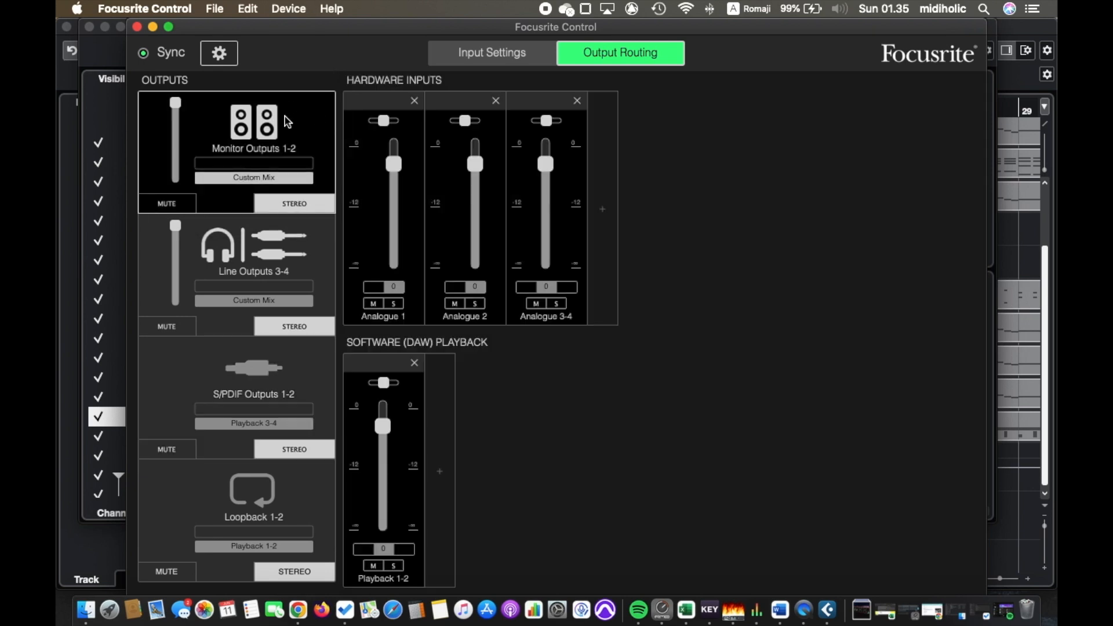
left_click(240, 177)
mouse_move(251, 194)
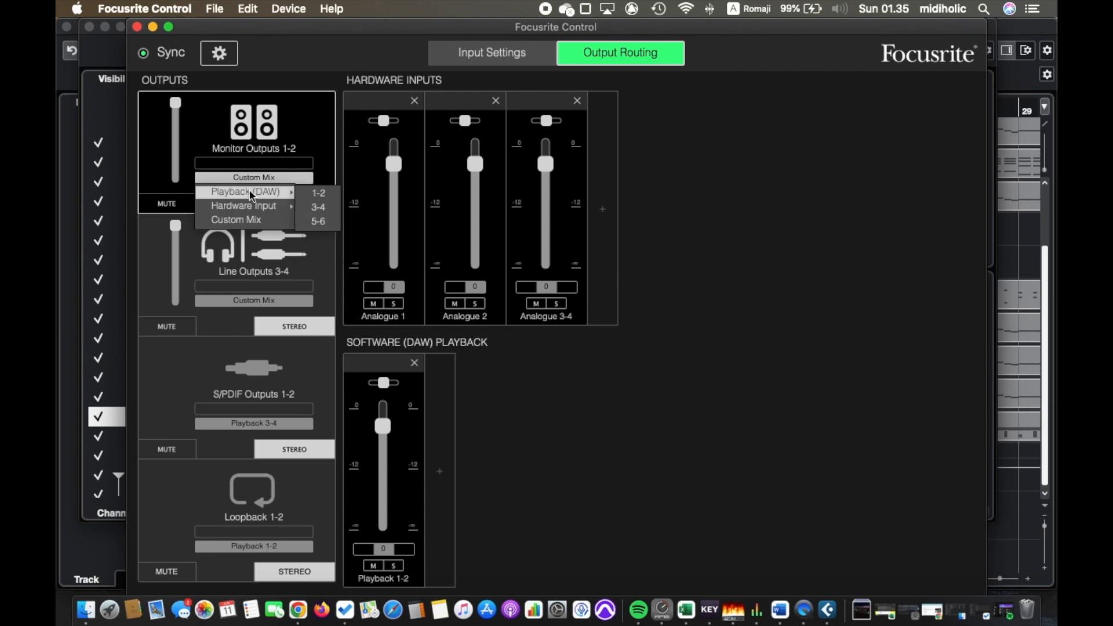
left_click(317, 194)
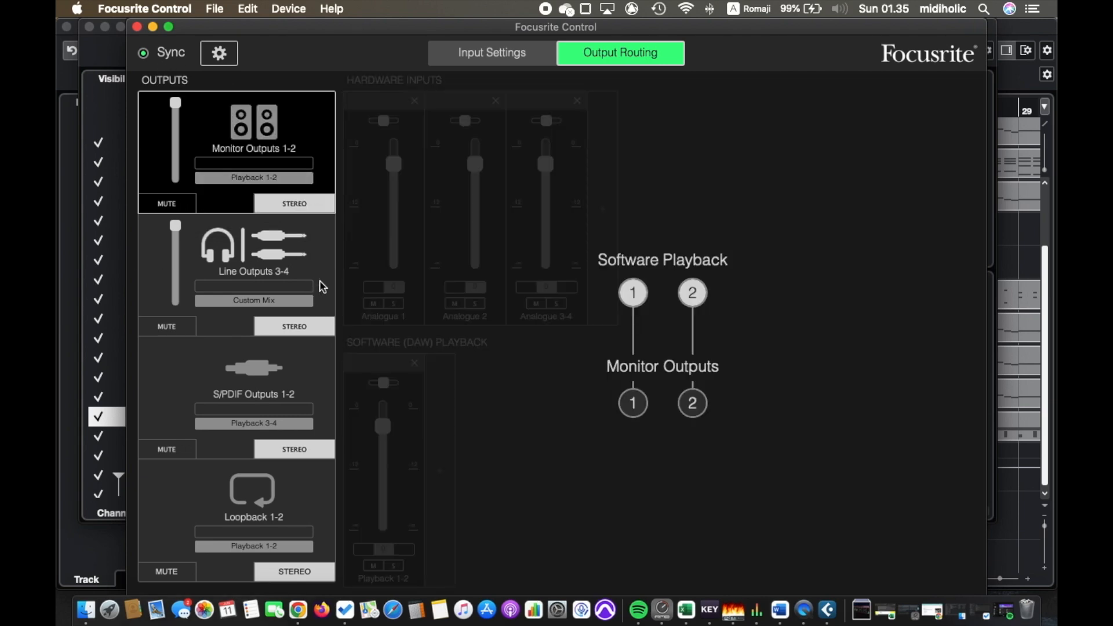
Set the source of Line Outputs 3-4 to DAW Playback 3-4.
left_click(322, 287)
left_click(232, 300)
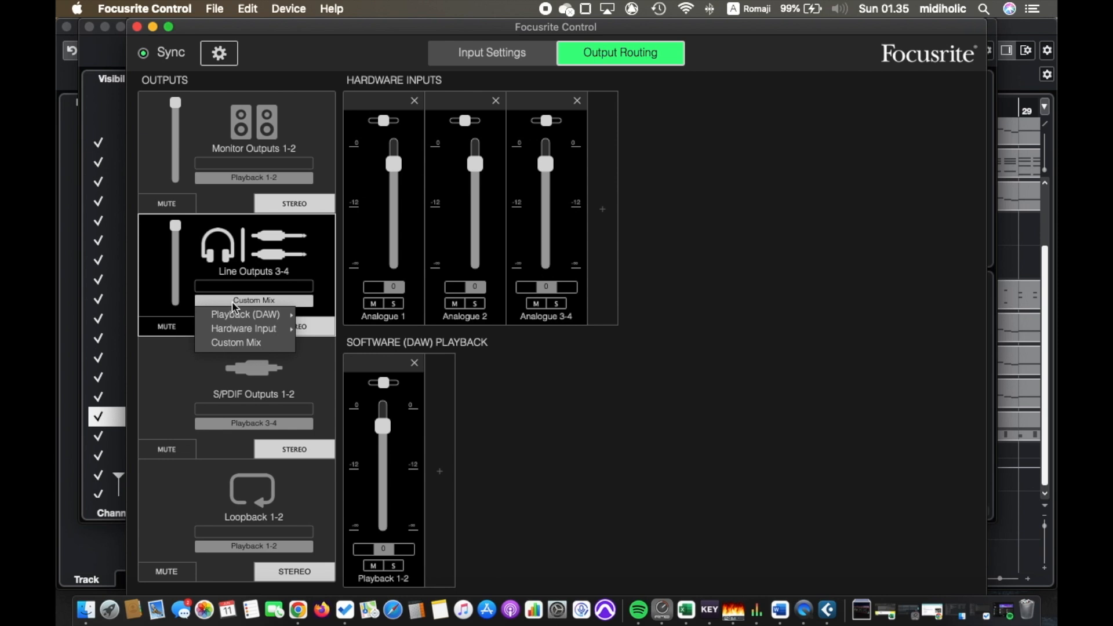
mouse_move(236, 316)
left_click(317, 299)
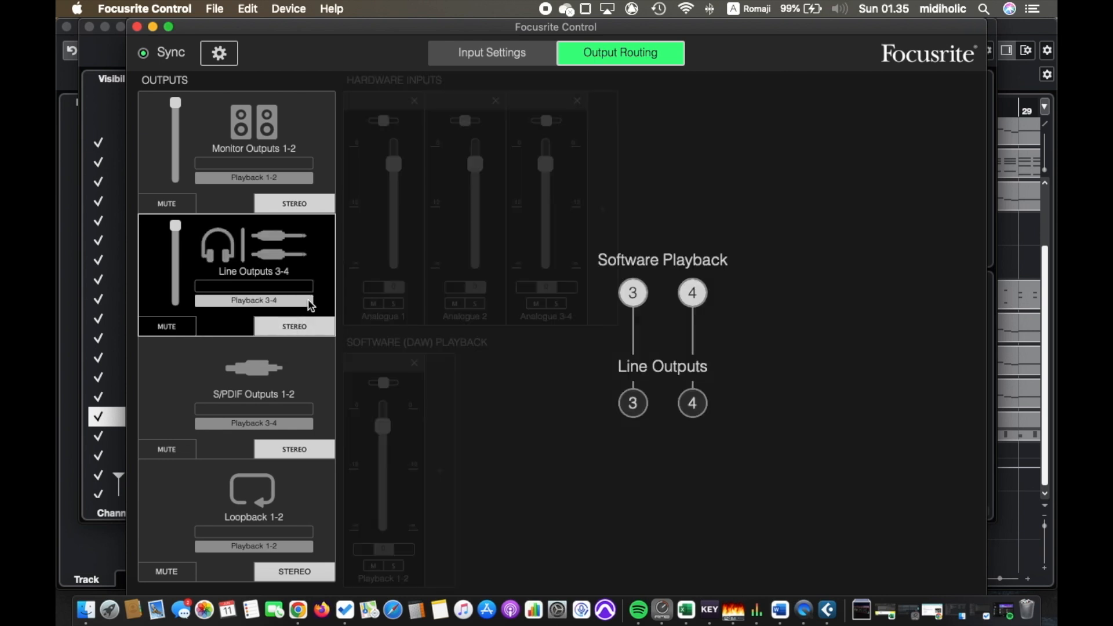
Review the routing of Monitor Outputs 1-2 and Line Outputs 3-4, and return to the Cubase MixConsole.
left_click(313, 118)
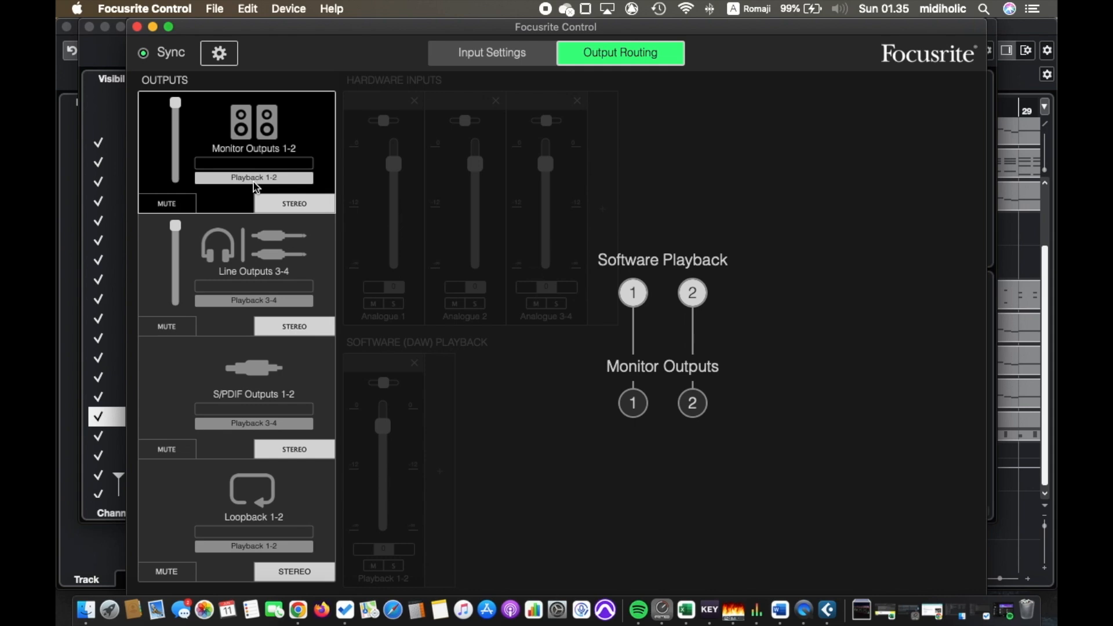
left_click(318, 257)
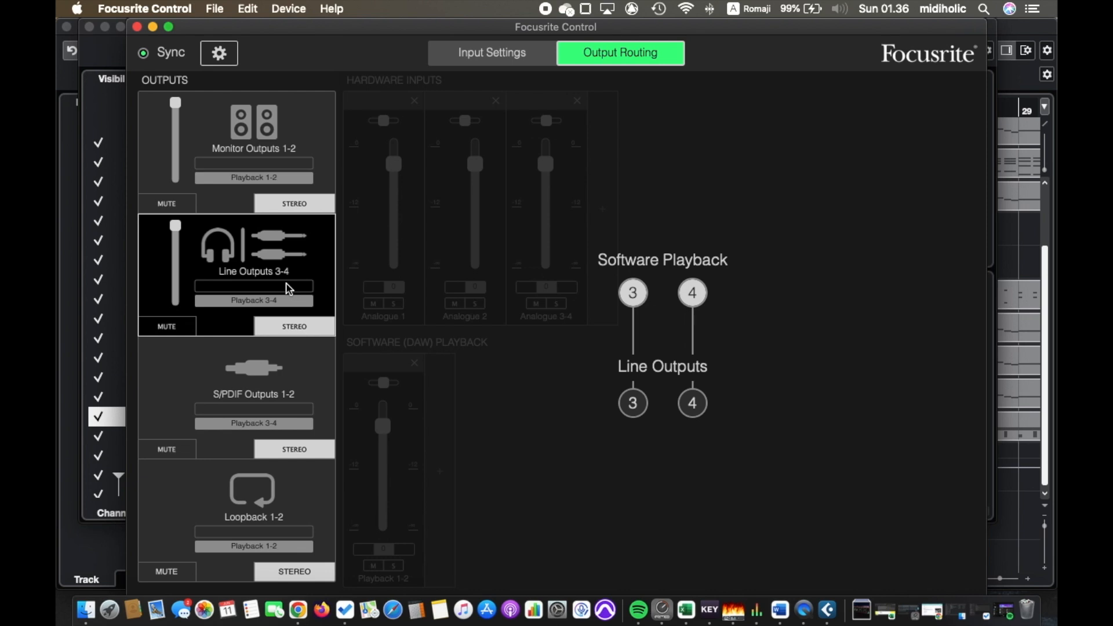
left_click(322, 142)
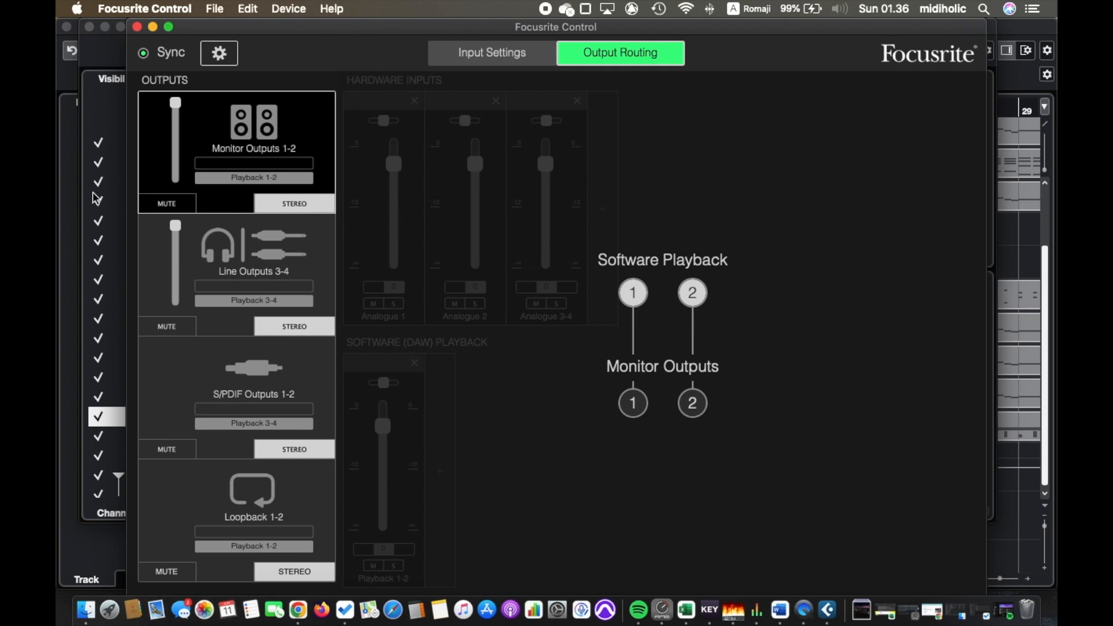
key("super+q")
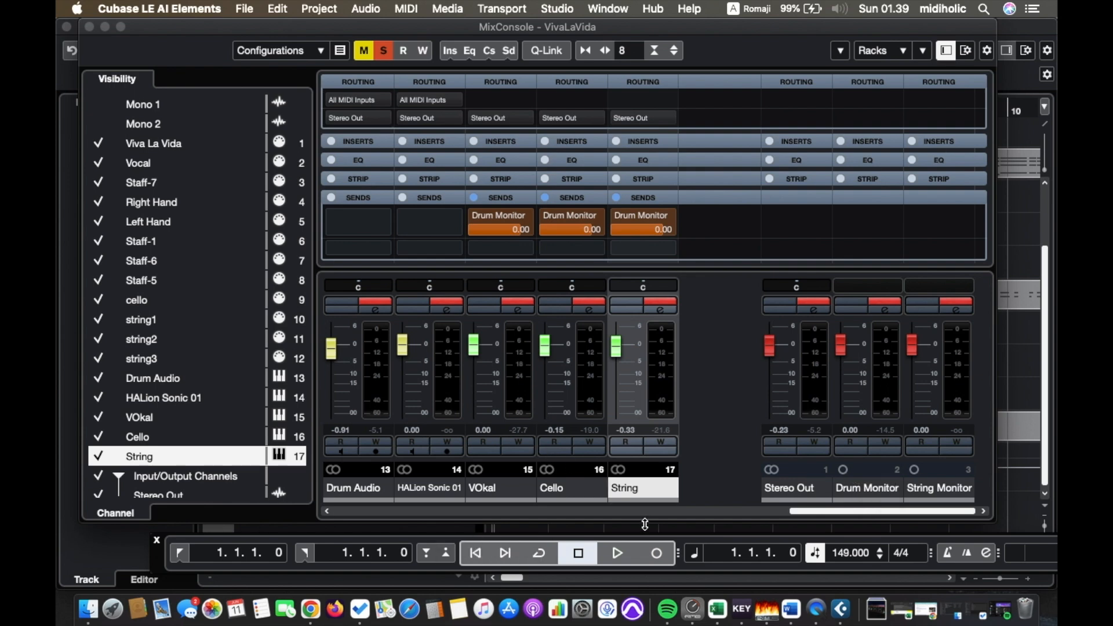
Play the project with the metronome click on and lower the Drum Monitor sends to -19.0 on Cello and -11.5 on String.
left_click(947, 553)
left_click(606, 554)
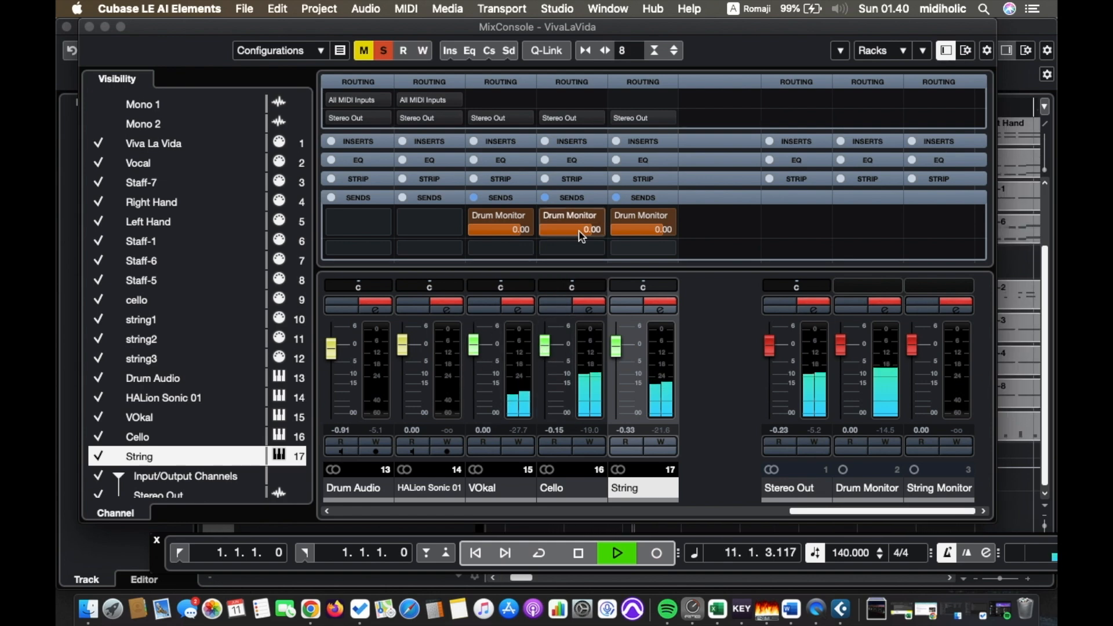
left_click_drag(584, 228, 570, 418)
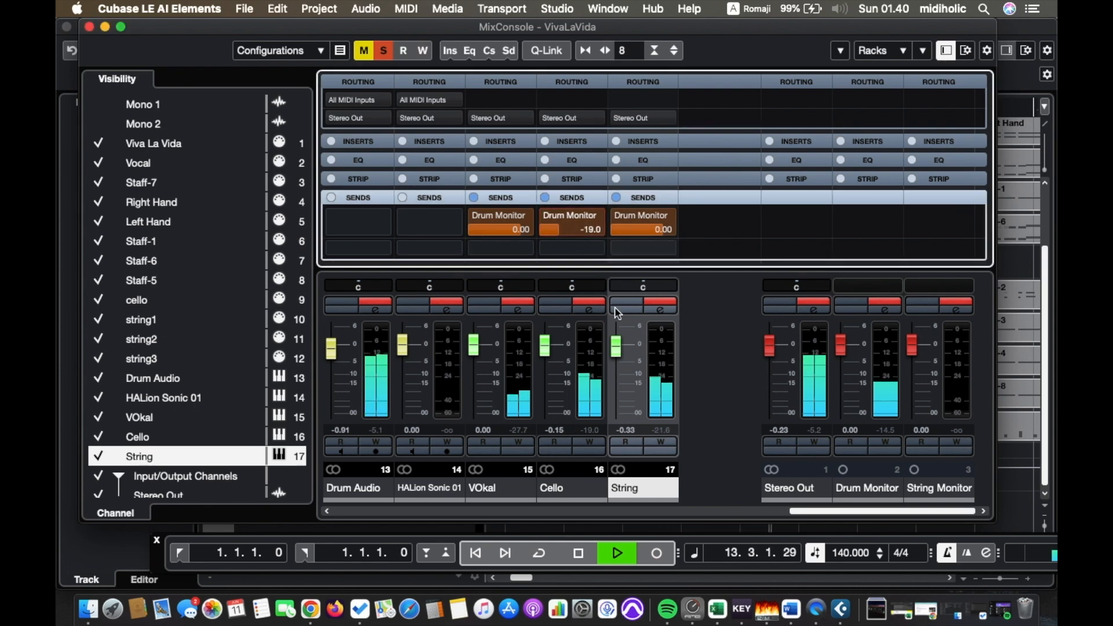
left_click_drag(636, 229, 626, 384)
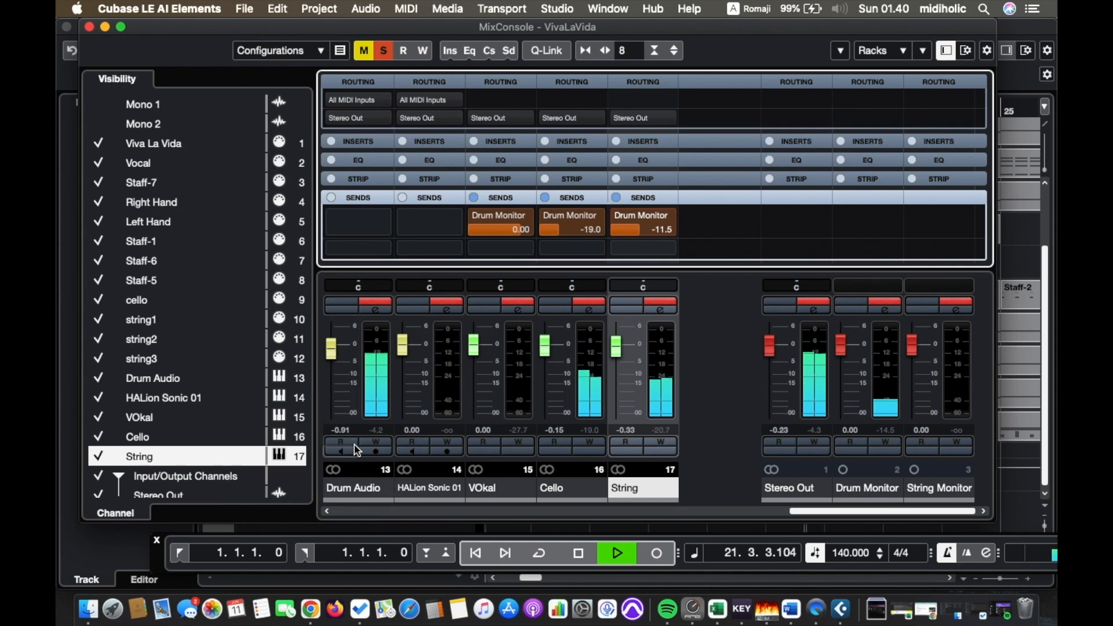
Pan the Drum Audio channel to L24 and mute it during playback, ending with playback stopped.
left_click(350, 286)
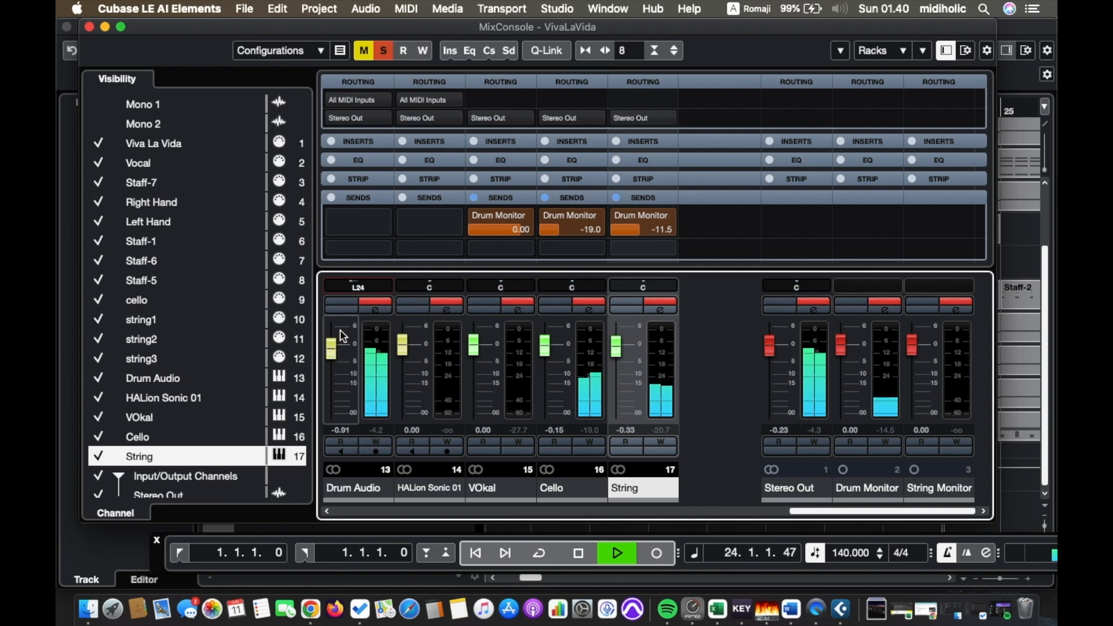
left_click(347, 302)
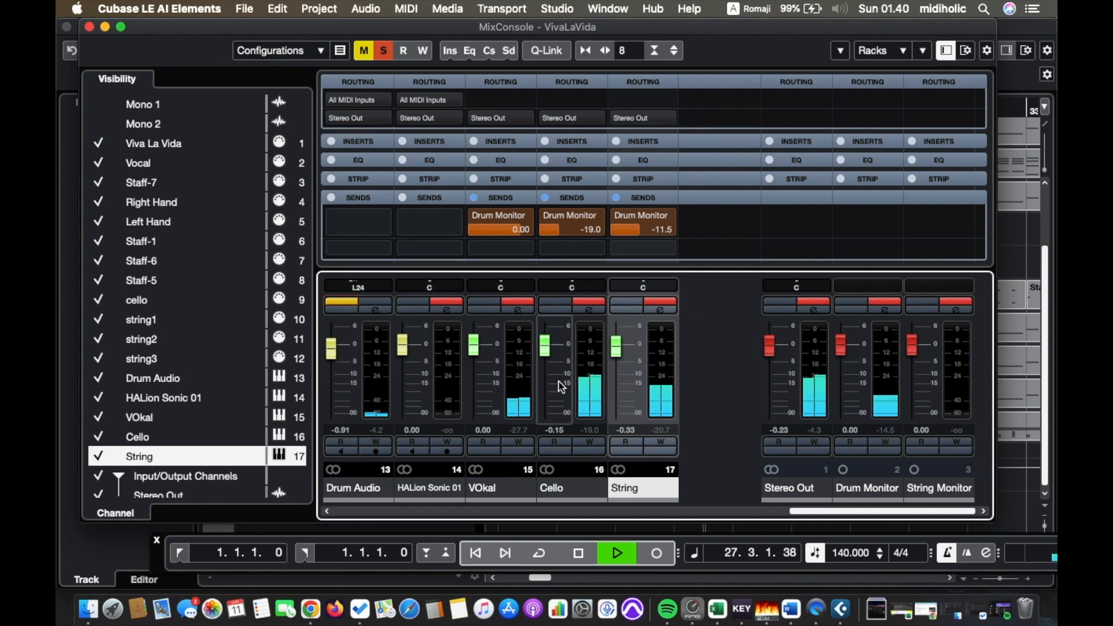
left_click(501, 236)
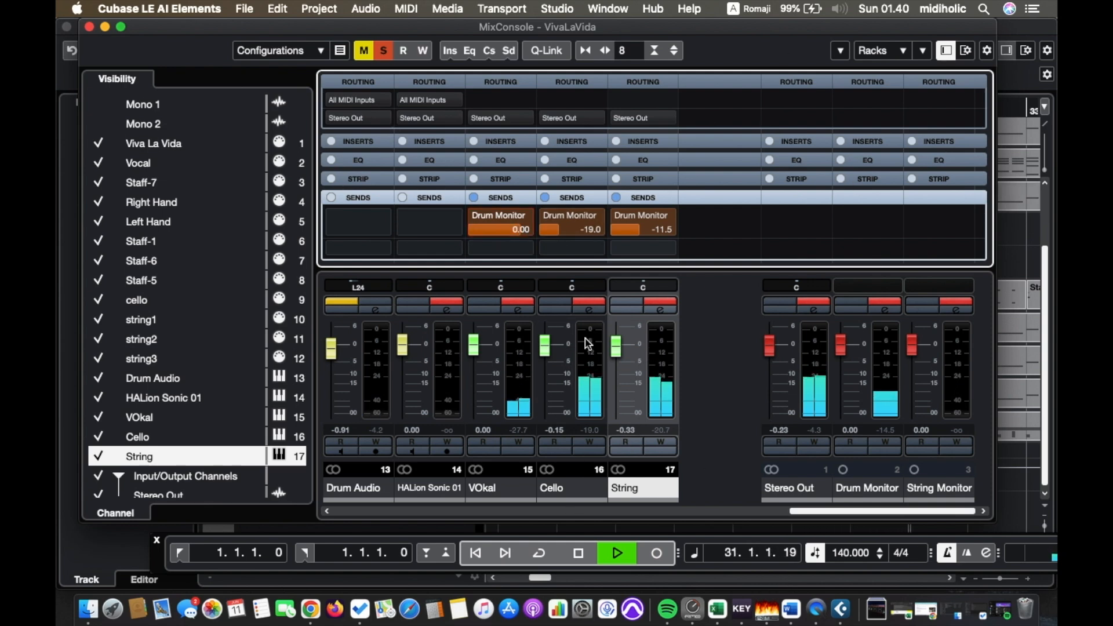
left_click(584, 559)
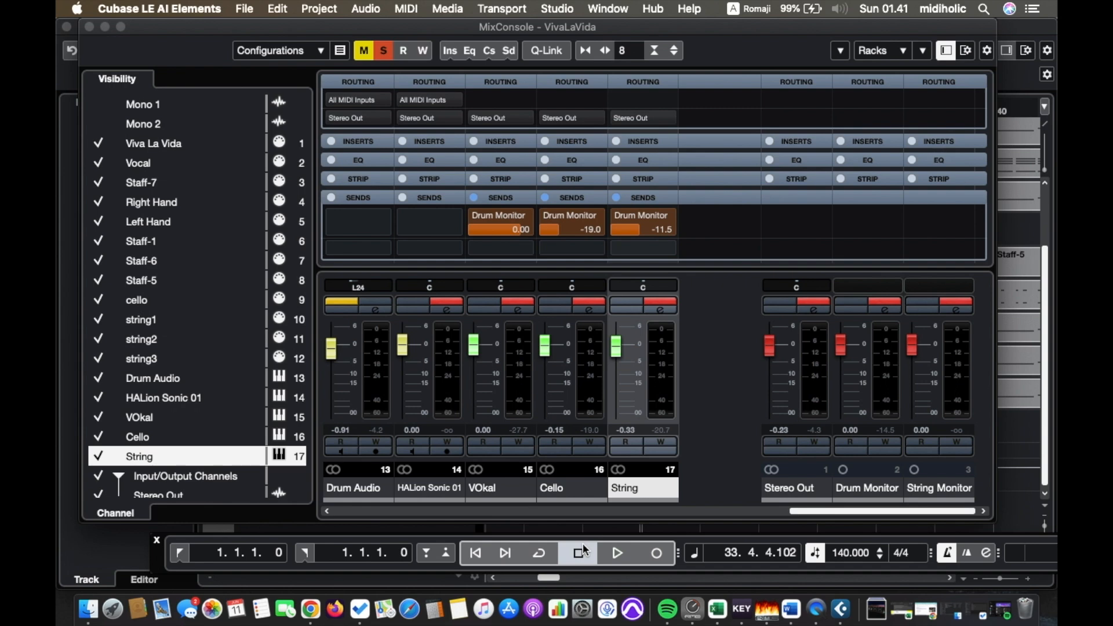
Add a send to String Monitor in the second send slot of the VOkal, Cello and String channels.
left_click(527, 252)
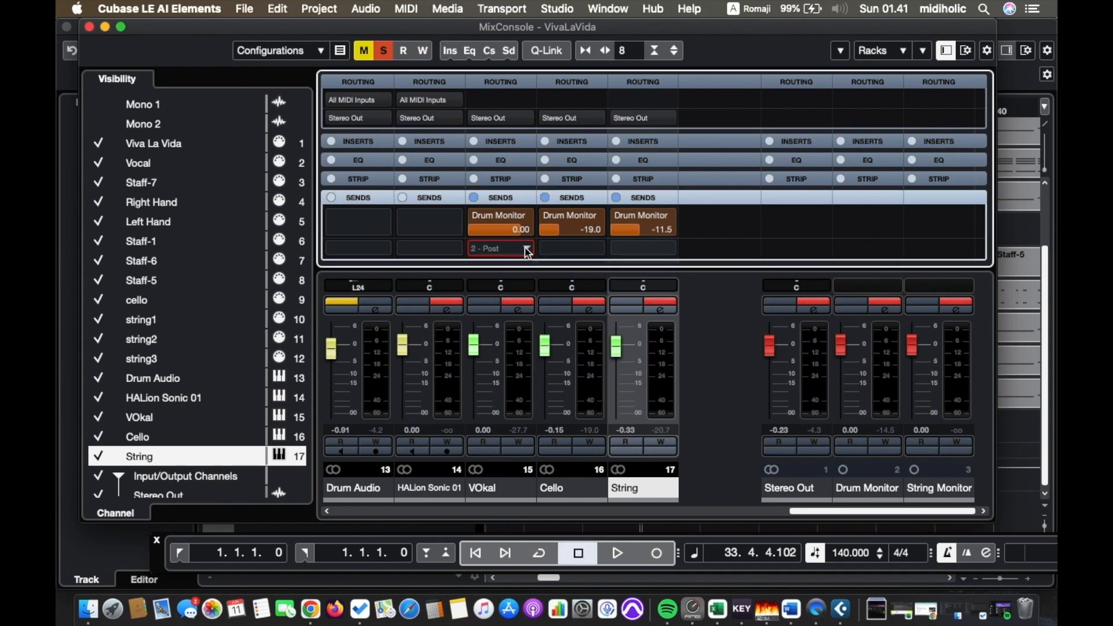
left_click(557, 396)
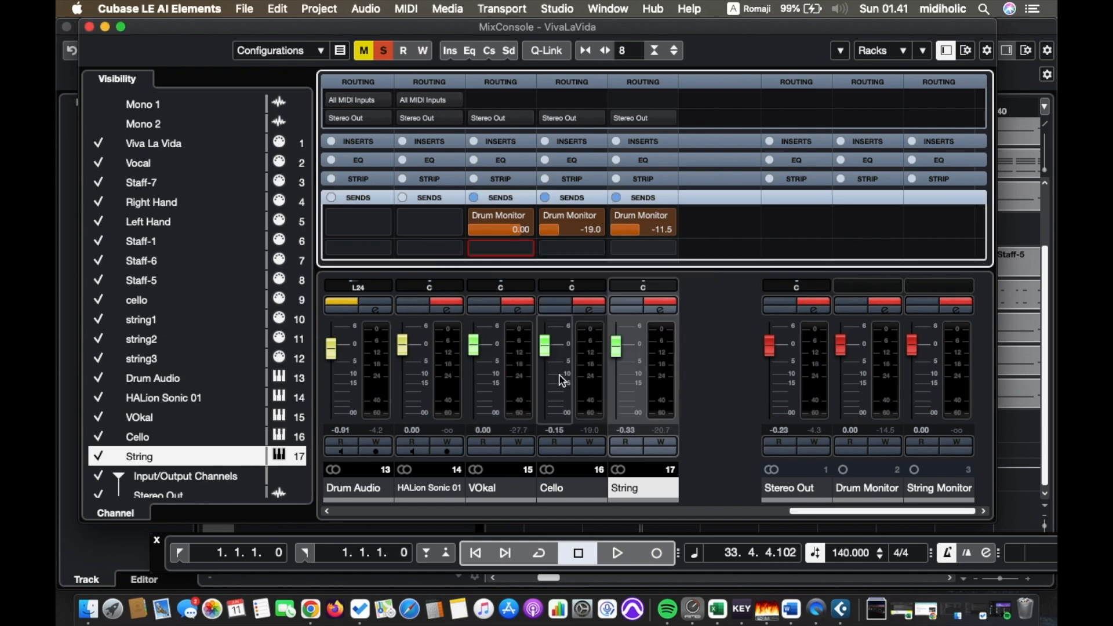
left_click(595, 255)
left_click(611, 399)
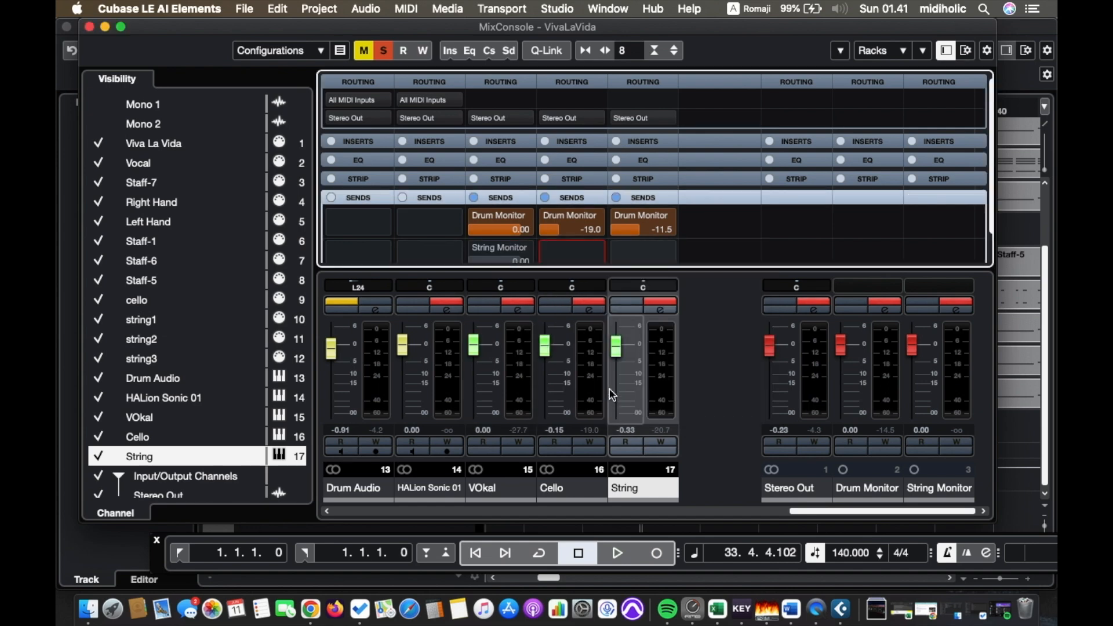
left_click(642, 252)
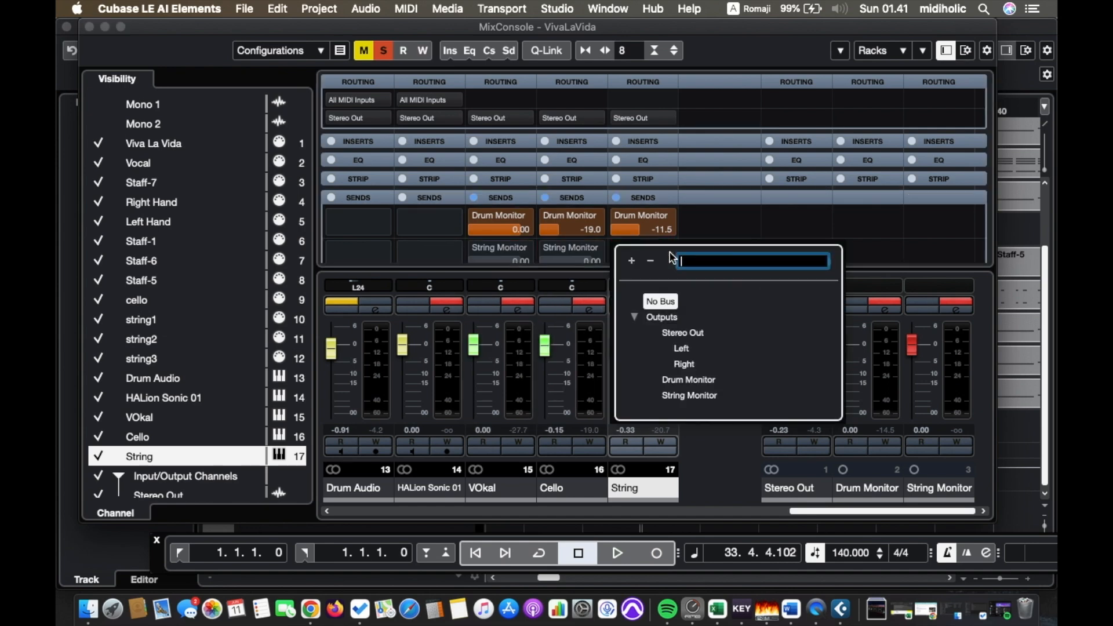
left_click(696, 399)
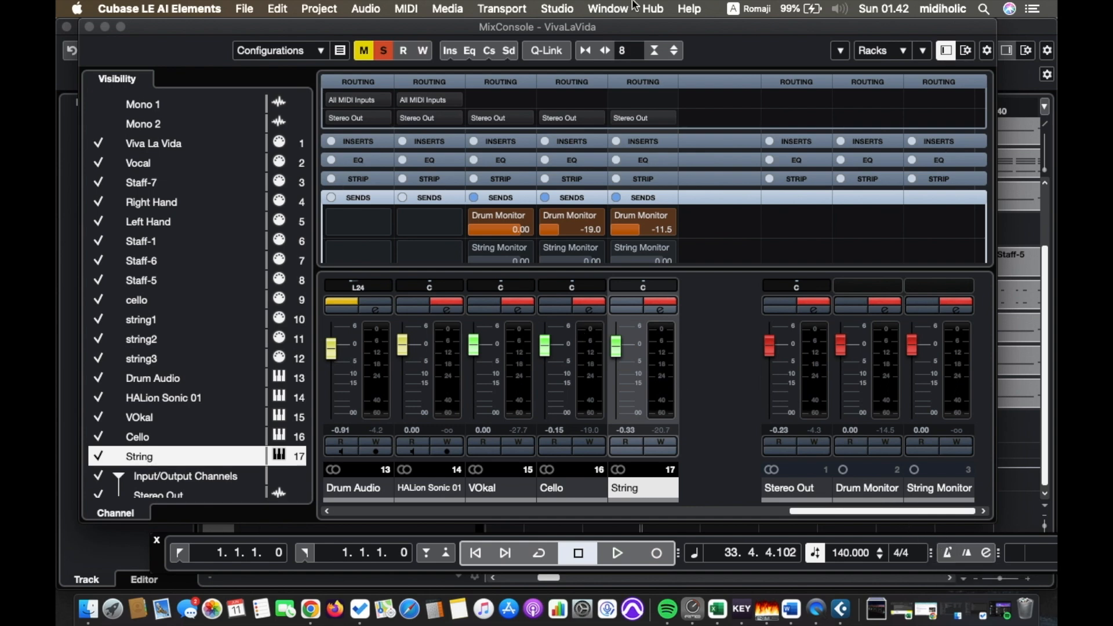
Review the available audio click outputs in the Metronome Setup and close it without choosing a different destination.
left_click(562, 10)
mouse_move(508, 8)
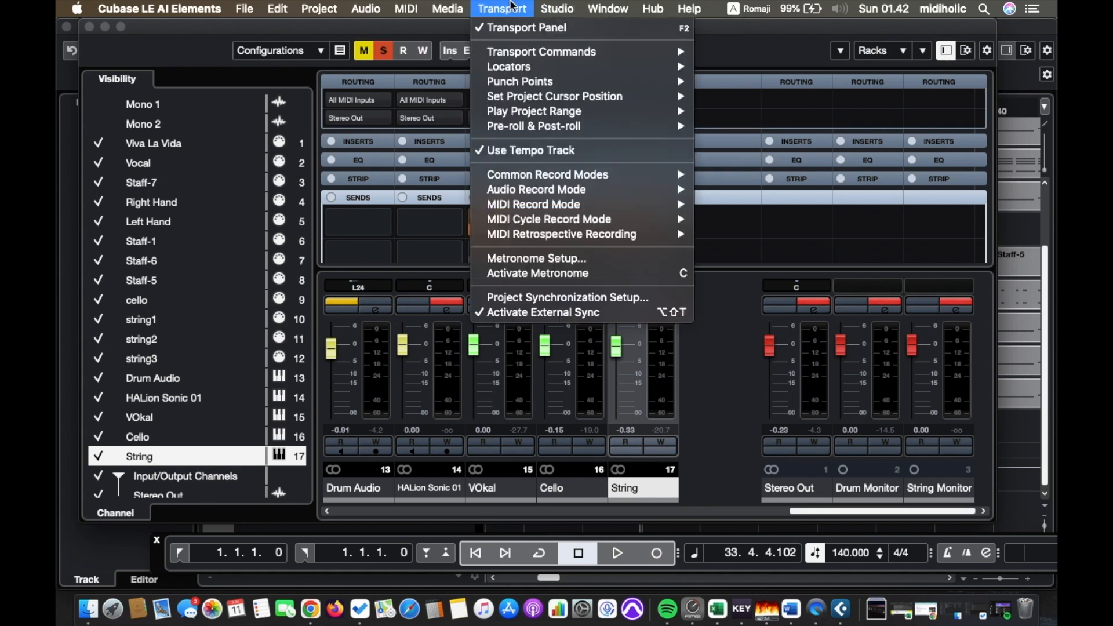
left_click(578, 260)
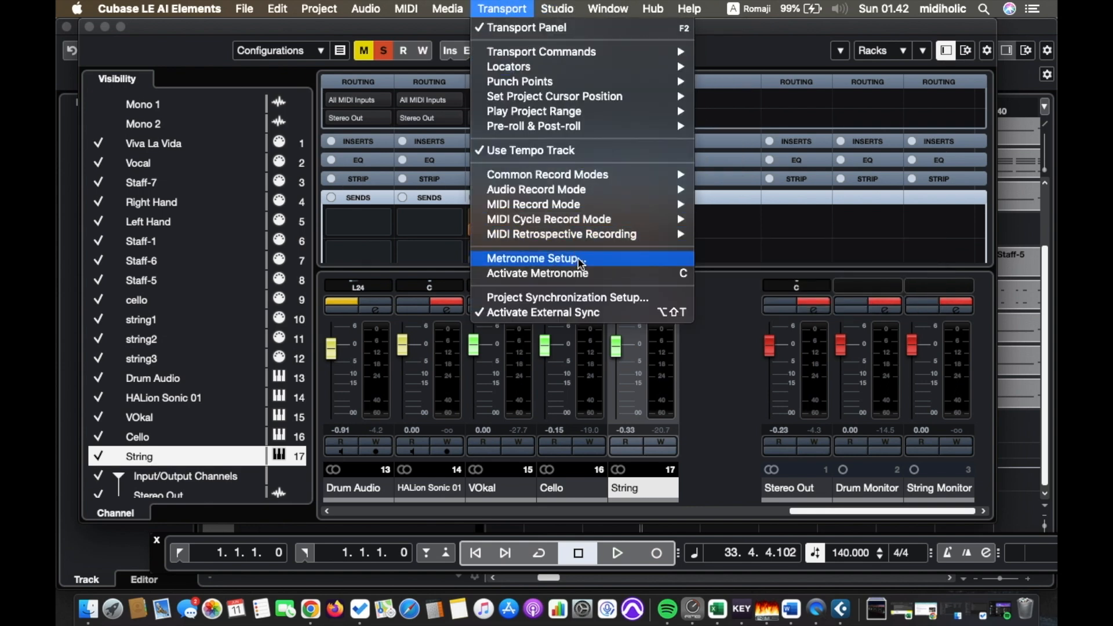
left_click(632, 210)
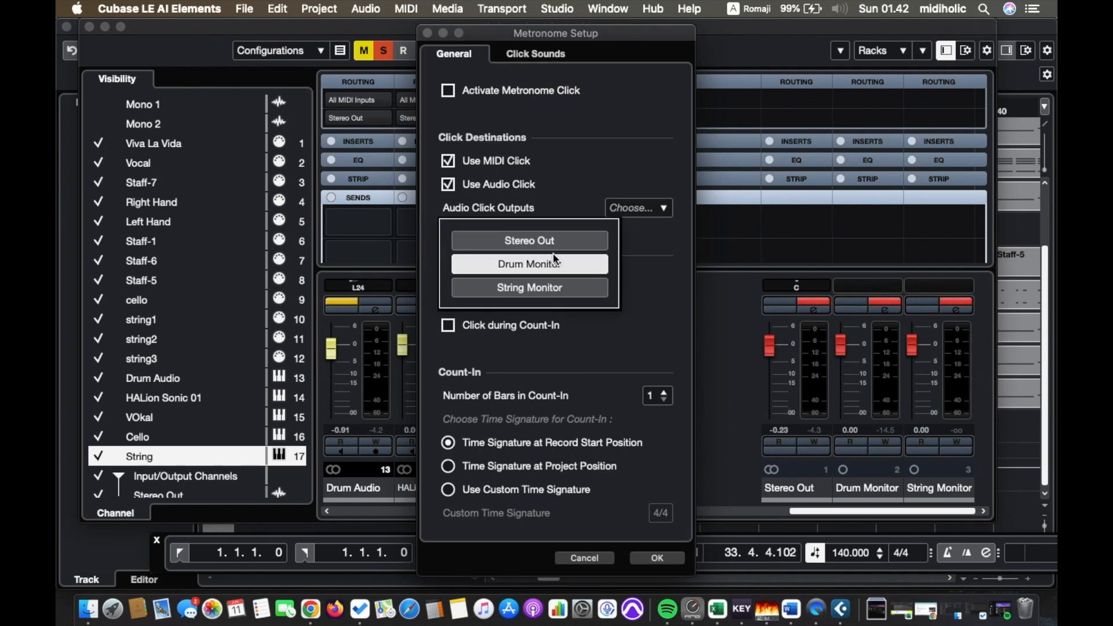
left_click(678, 314)
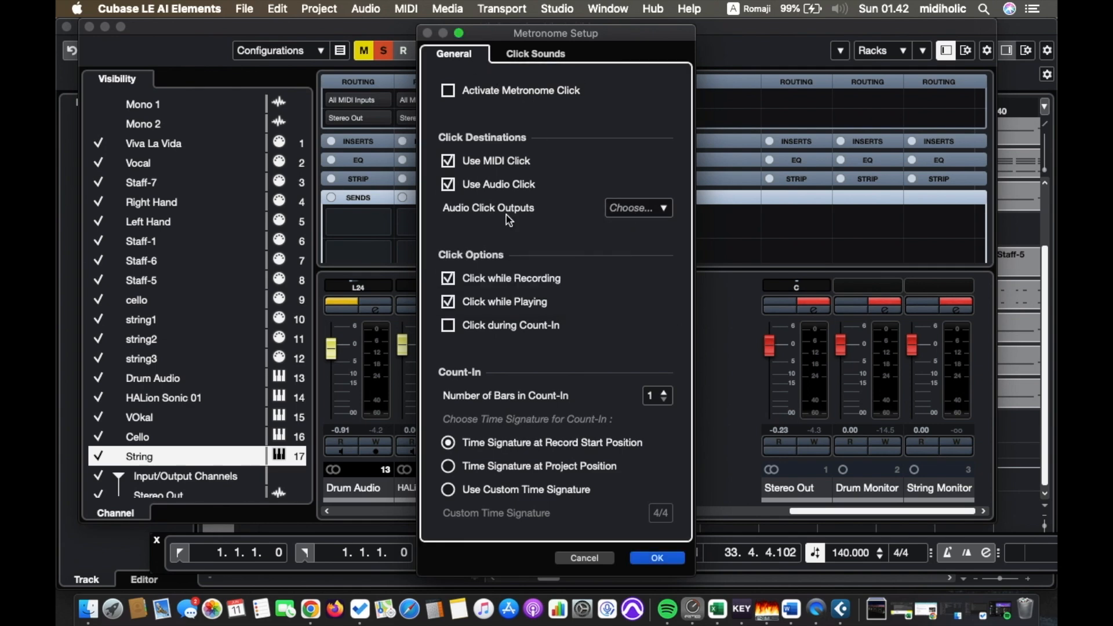
left_click(649, 557)
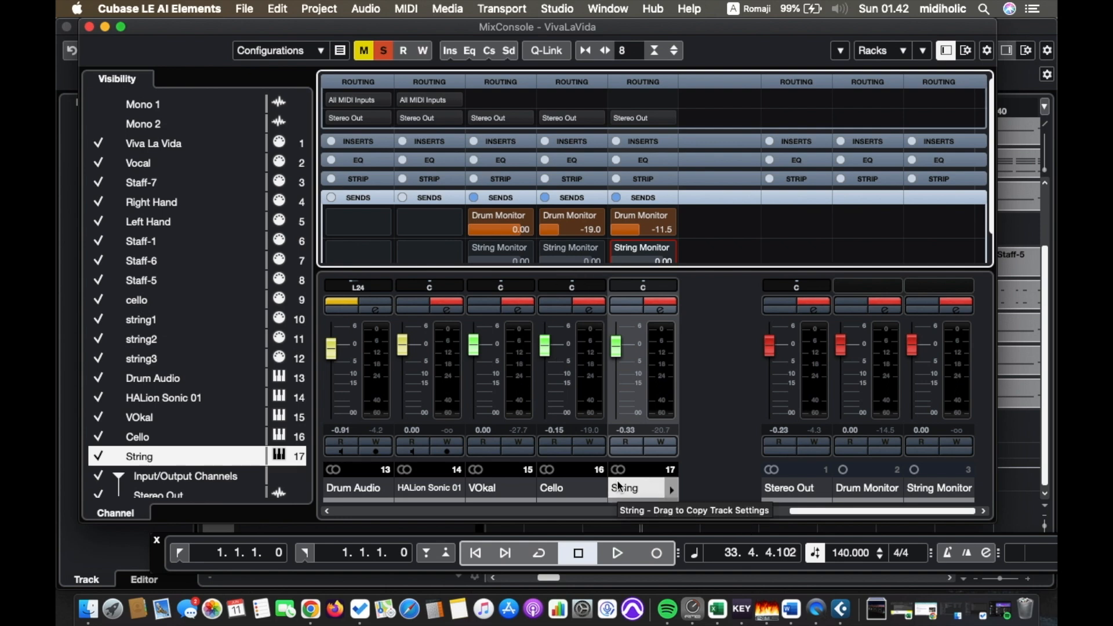
Raise the Drum Monitor send level on the Cello channel to -11.2.
scroll(566, 232, "up", 10)
scroll(565, 231, "up", 1)
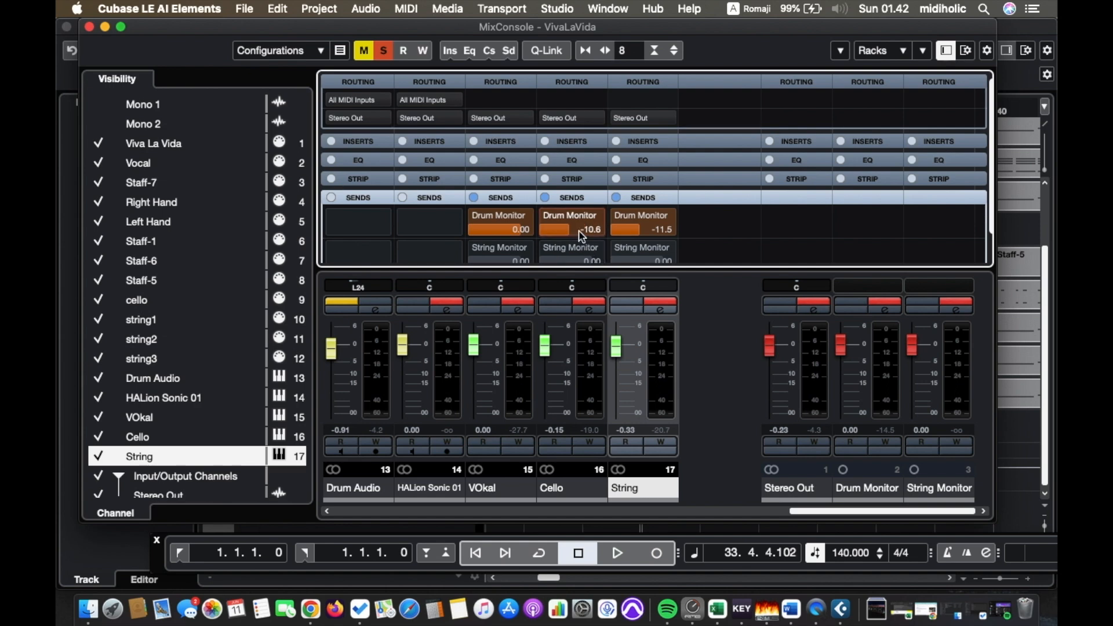
scroll(574, 230, "down", 2)
Activate the String Monitor sends on the VOkal, Cello and String channels.
left_click(478, 249)
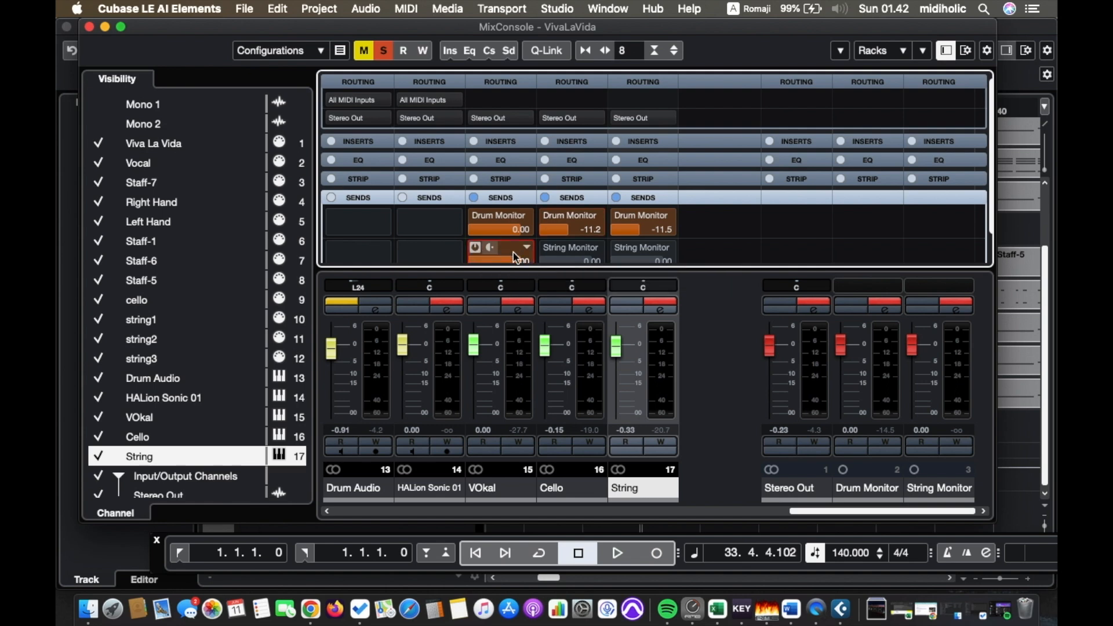
left_click(548, 247)
left_click(618, 249)
scroll(816, 246, "down", 2)
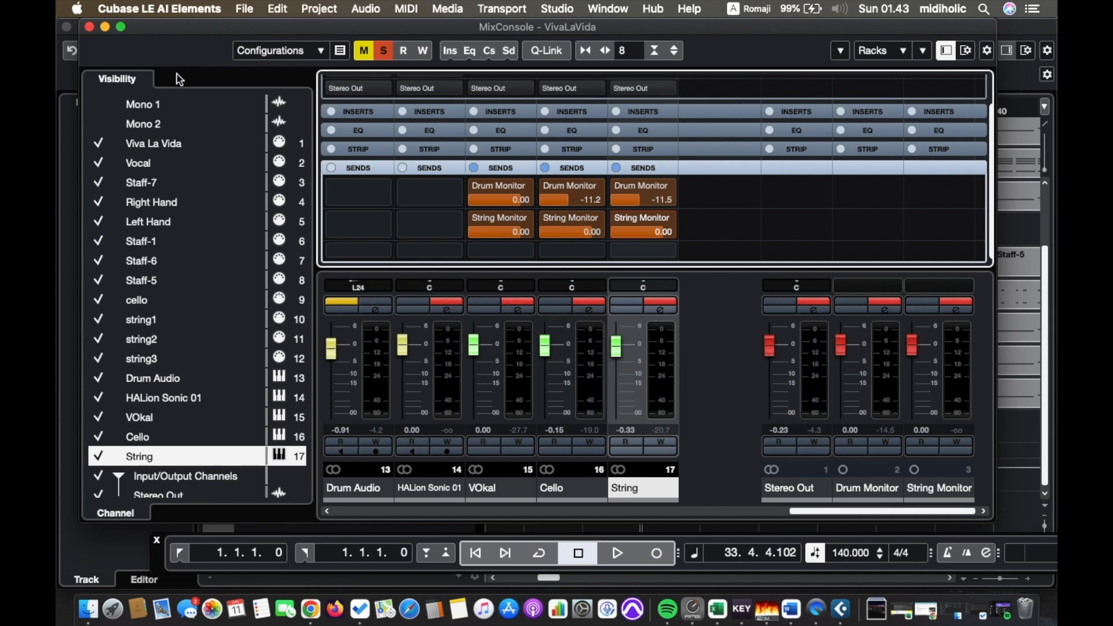
Solo the Drum Audio channel and add an active send to Drum Monitor in its second send slot.
left_click(377, 302)
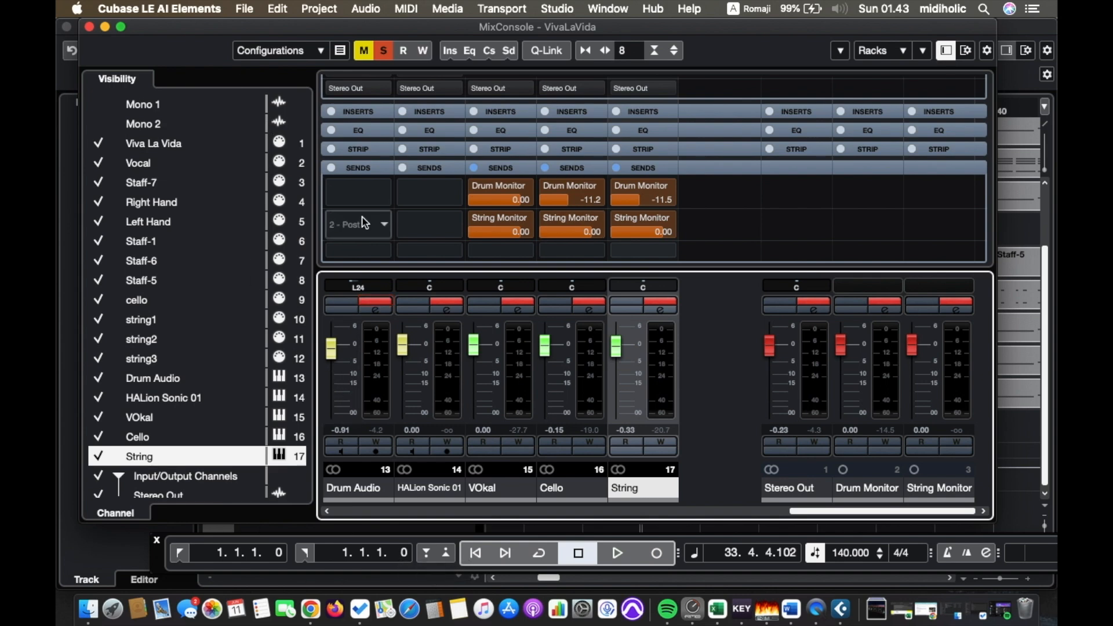
left_click(382, 229)
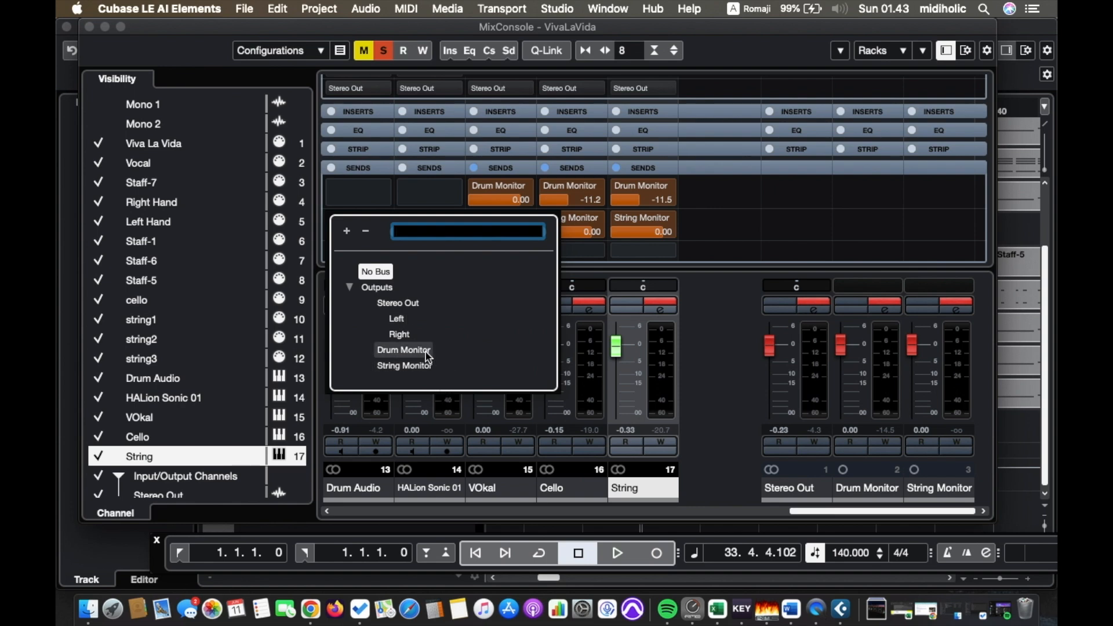
left_click(429, 352)
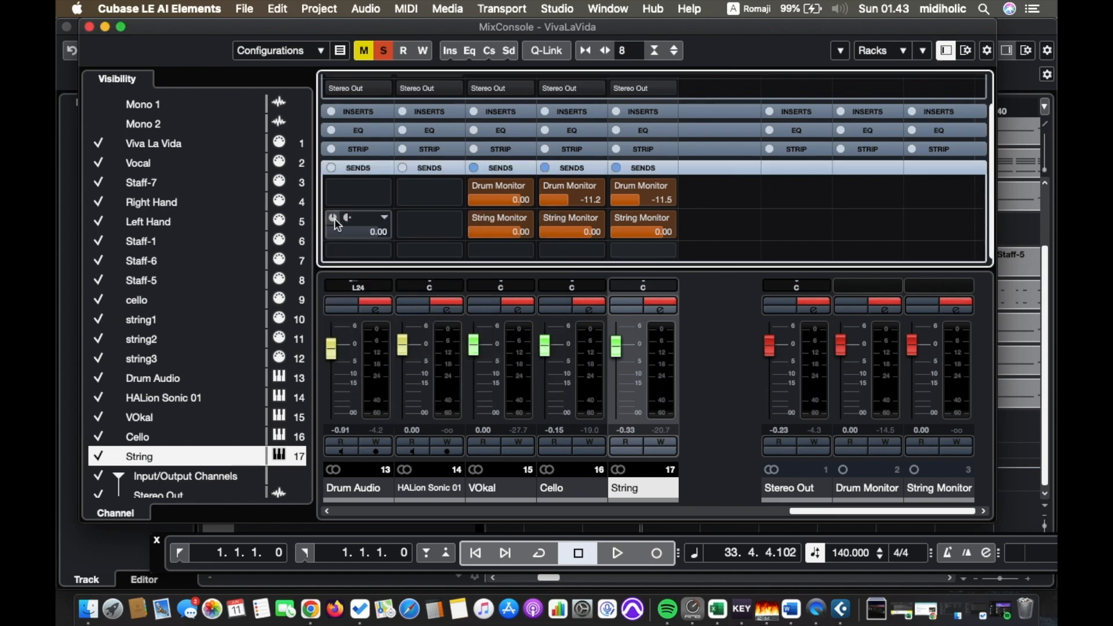
Return to the start of the project and play it with the new monitor sends.
left_click(476, 553)
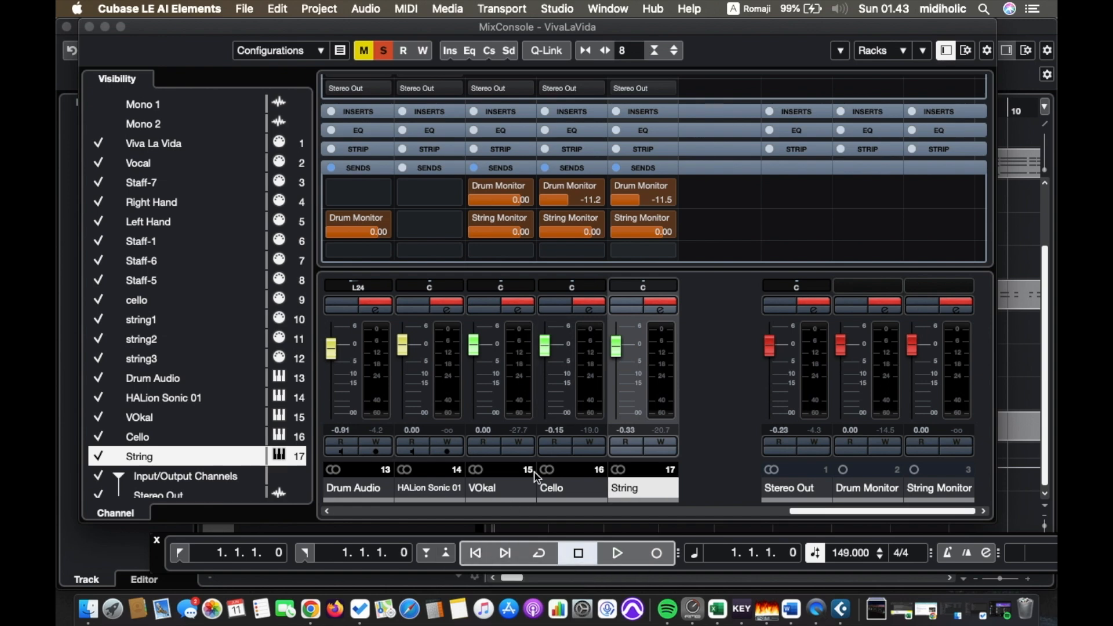
left_click(619, 555)
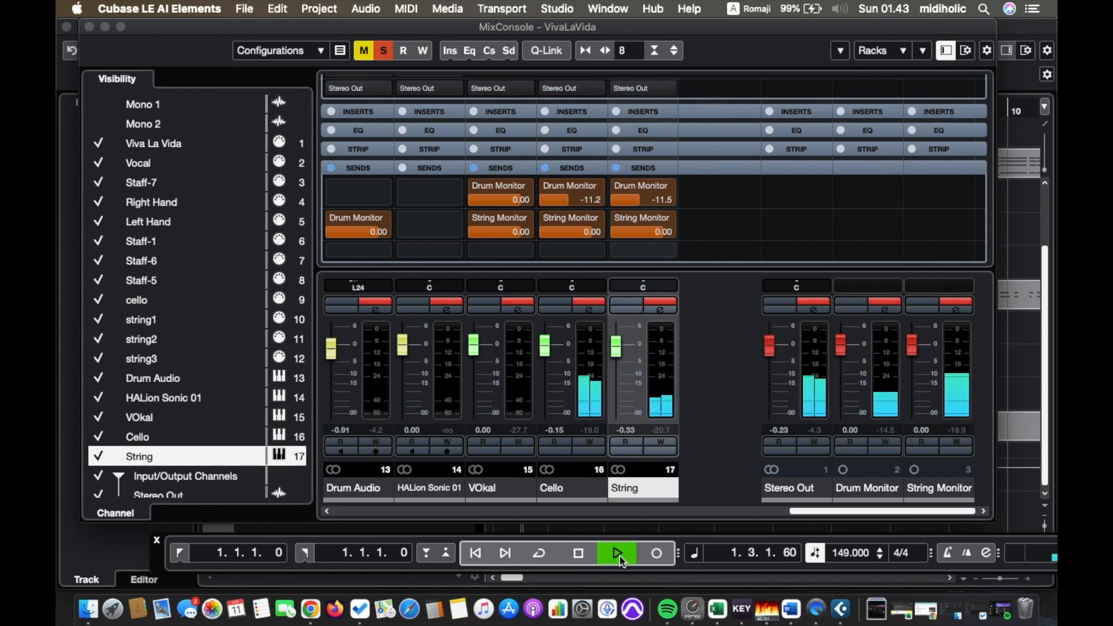